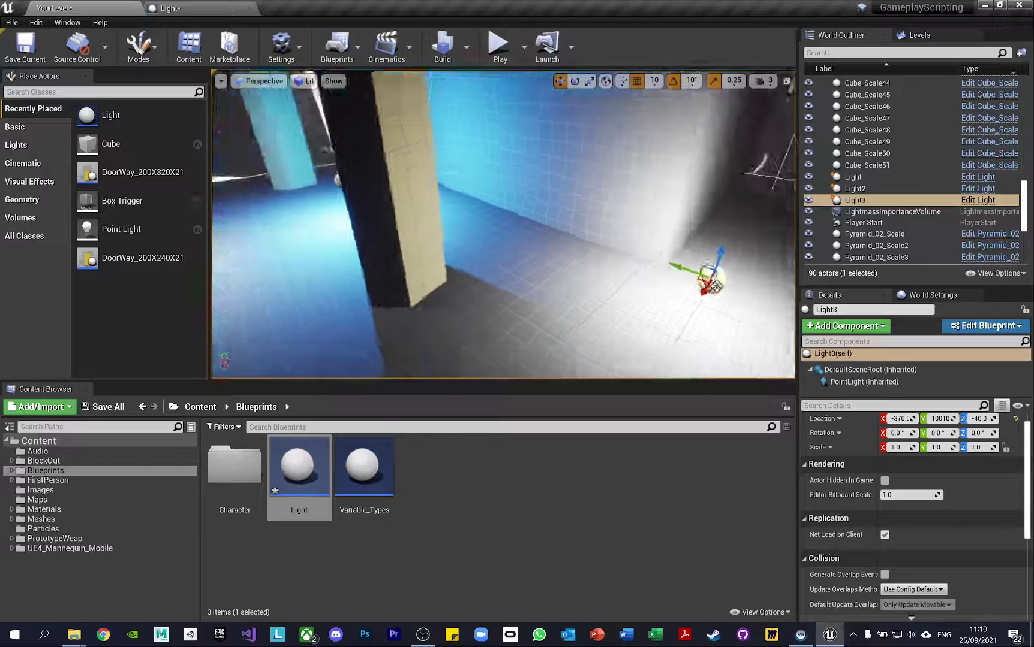
# - Delete the Light3 blueprint actor from the level
pyautogui.press('a')
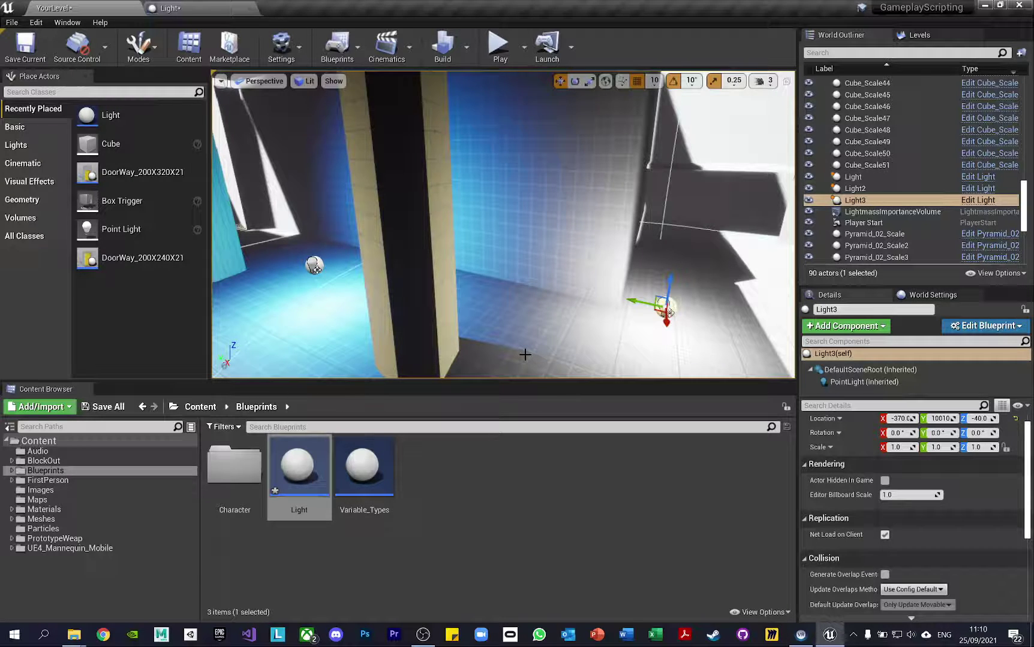
pyautogui.press('Delete')
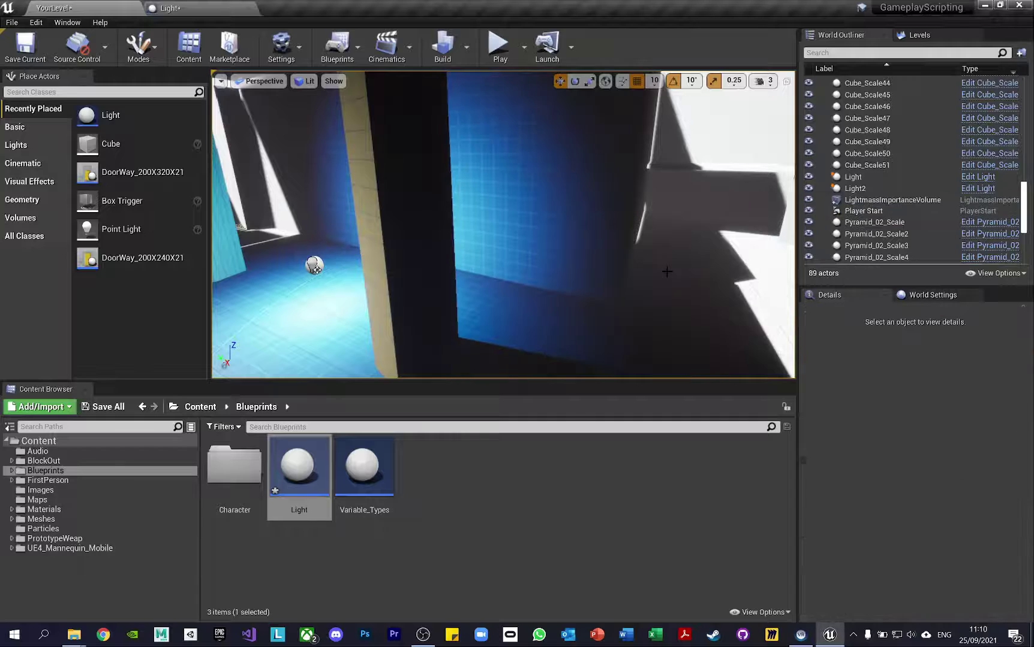
pyautogui.moveTo(524, 196); pyautogui.dragTo(491, 197, button='right')
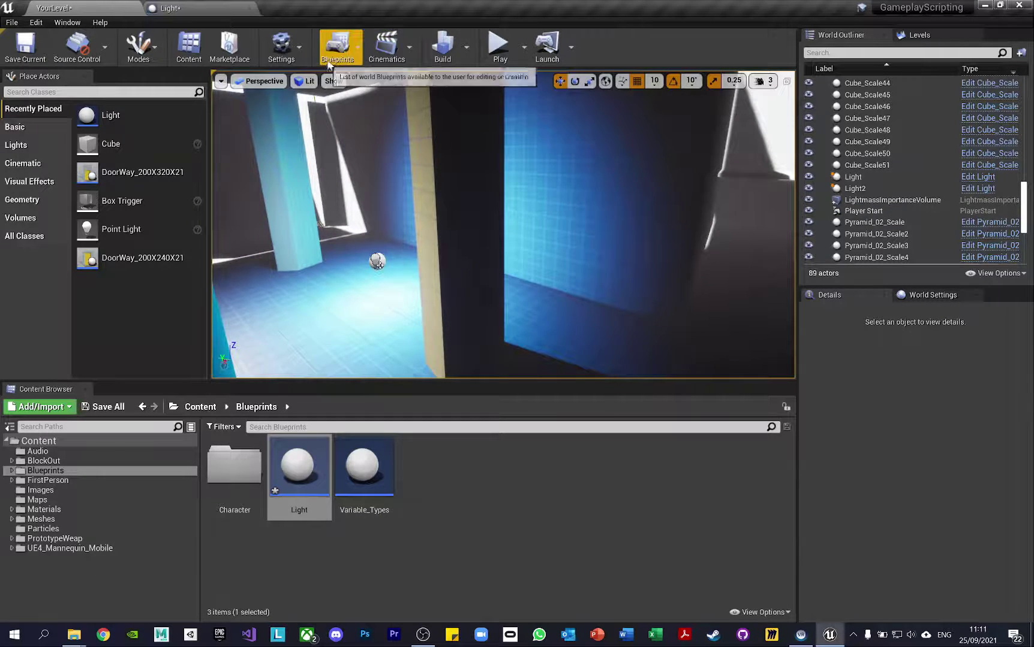
# - Open the Level Blueprint of the current level and bring its default event nodes into view
pyautogui.click(353, 55)
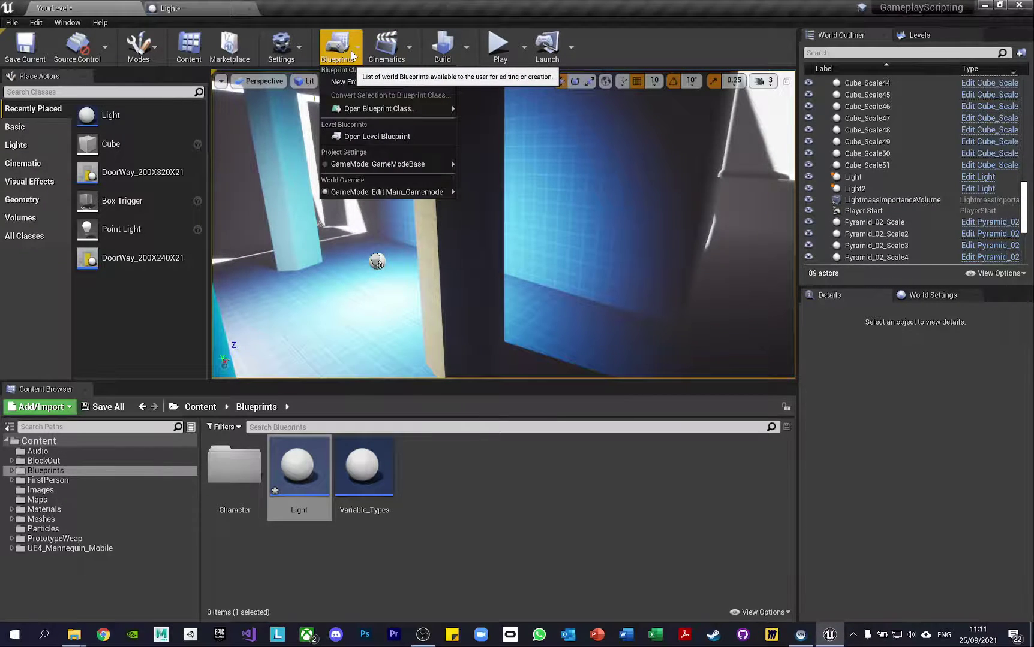
pyautogui.click(377, 136)
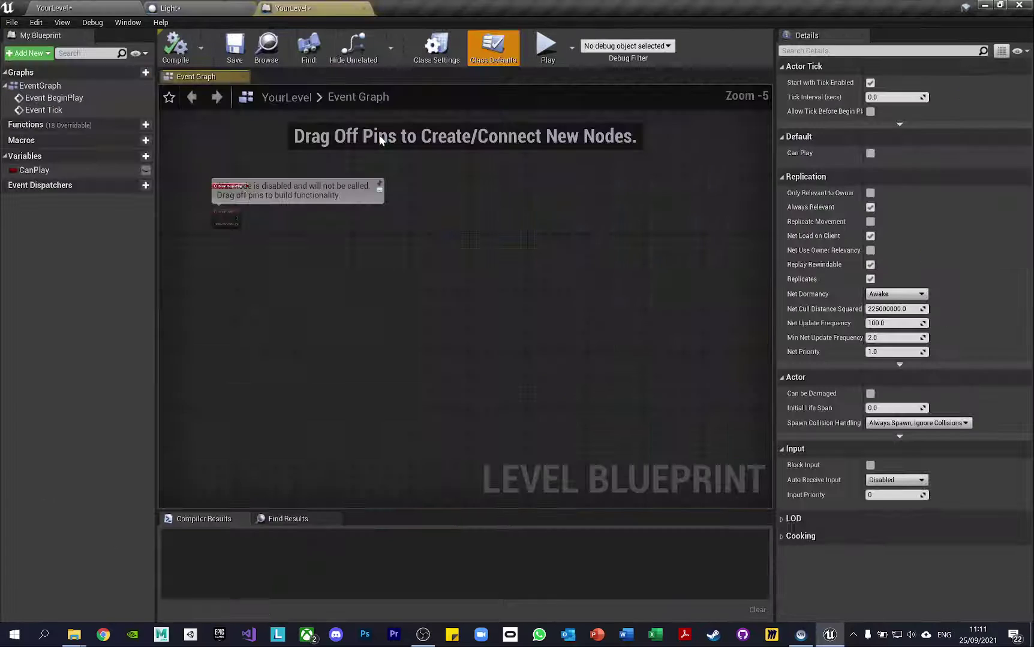
pyautogui.moveTo(430, 230); pyautogui.dragTo(459, 291, button='right')
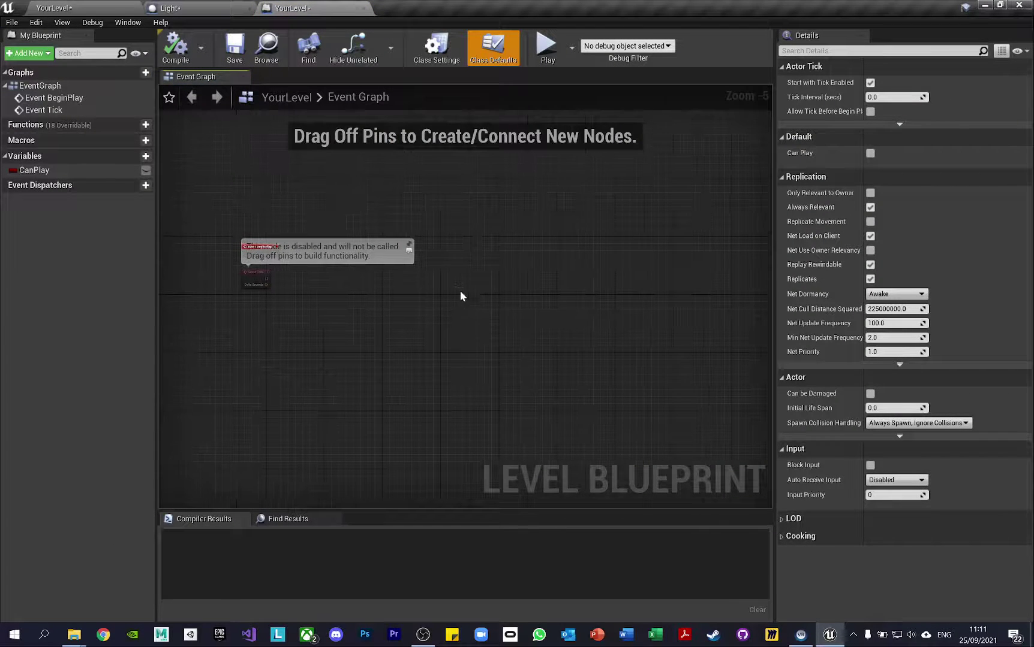
pyautogui.scroll(5, 301, 282)
pyautogui.moveTo(301, 281); pyautogui.dragTo(382, 305, button='right')
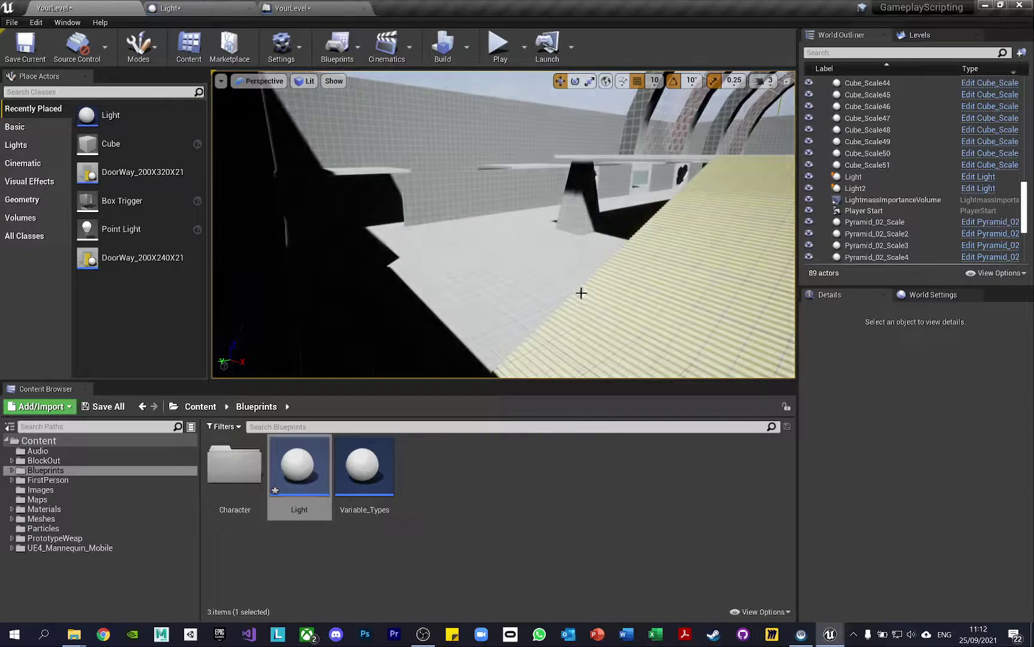
pyautogui.moveTo(579, 293); pyautogui.dragTo(419, 293, button='right')
pyautogui.click(303, 8)
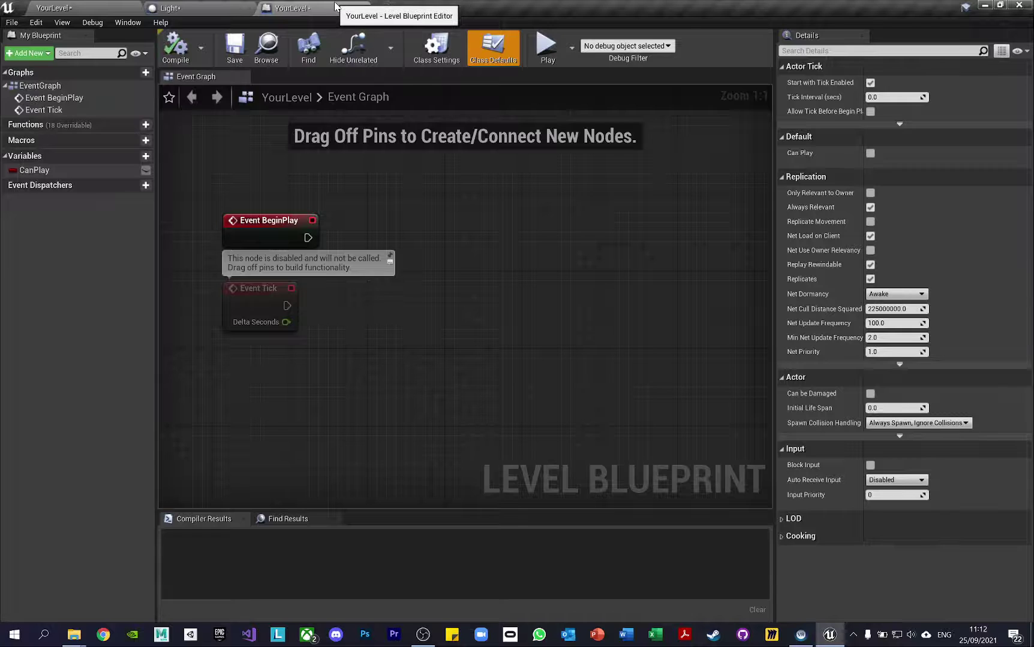
pyautogui.click(57, 7)
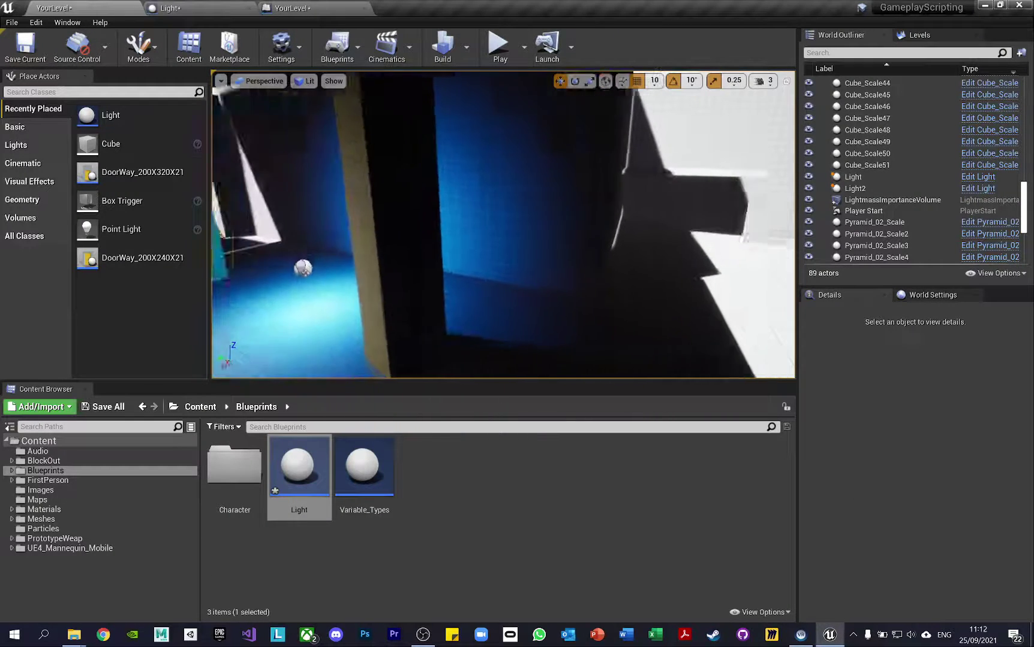
pyautogui.moveTo(504, 225); pyautogui.dragTo(484, 227, button='right')
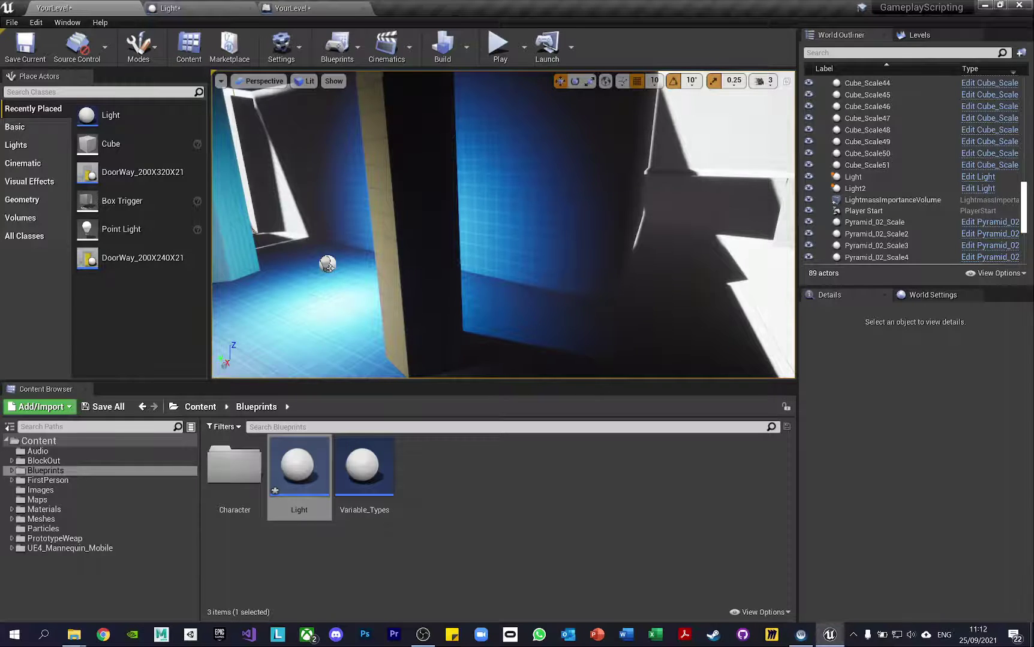
pyautogui.click(294, 7)
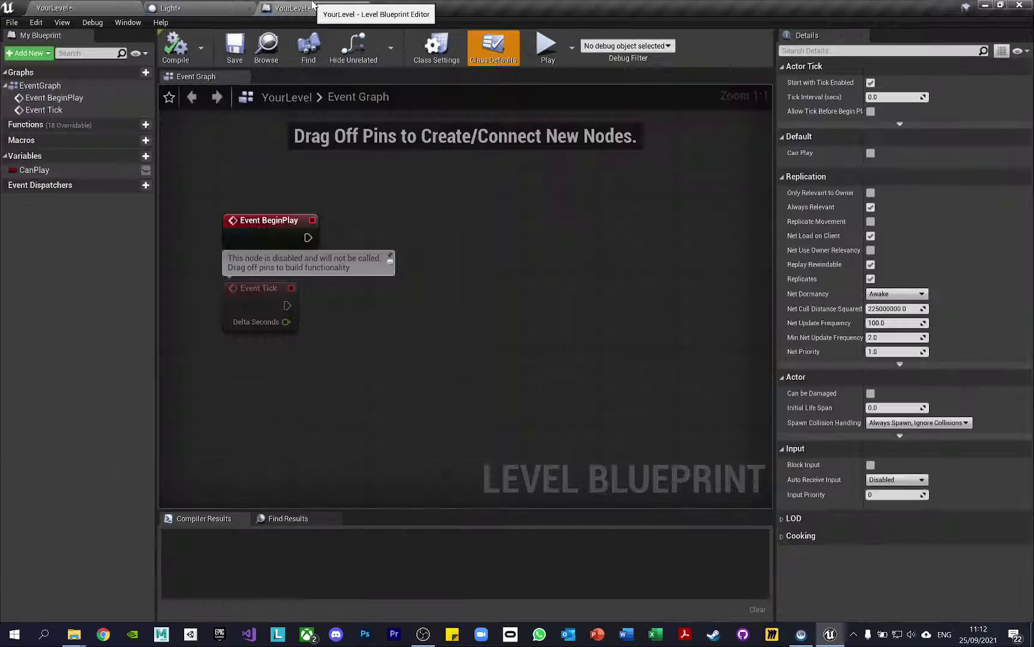
# - Place a Point Light actor on the dark floor beside the pillar in the level and raise it to Z 0
pyautogui.click(81, 7)
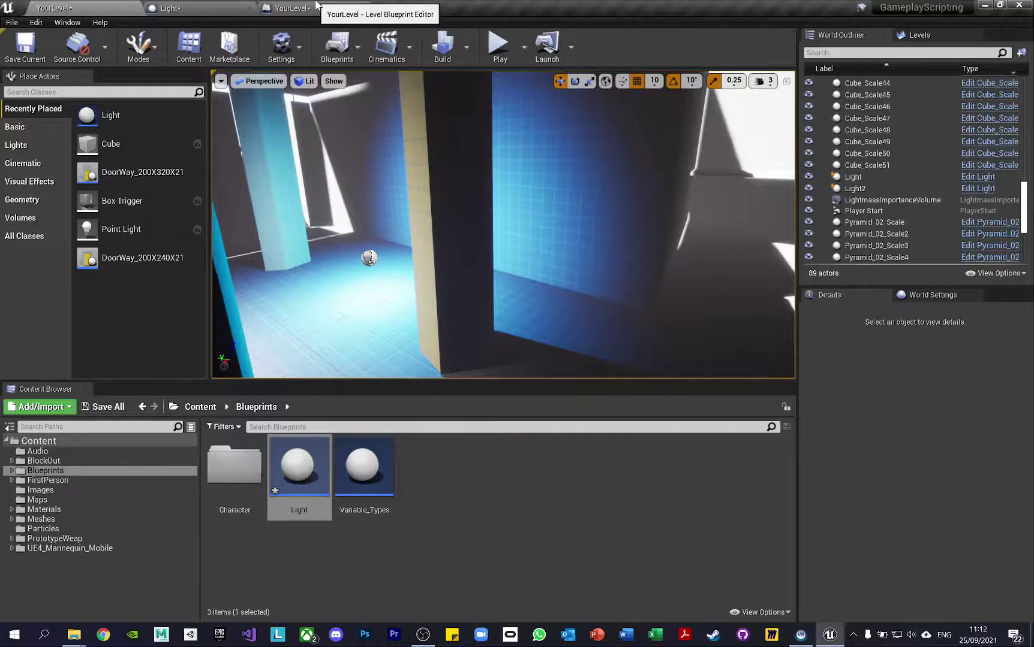
pyautogui.moveTo(497, 226); pyautogui.dragTo(548, 252, button='right')
pyautogui.click(35, 145)
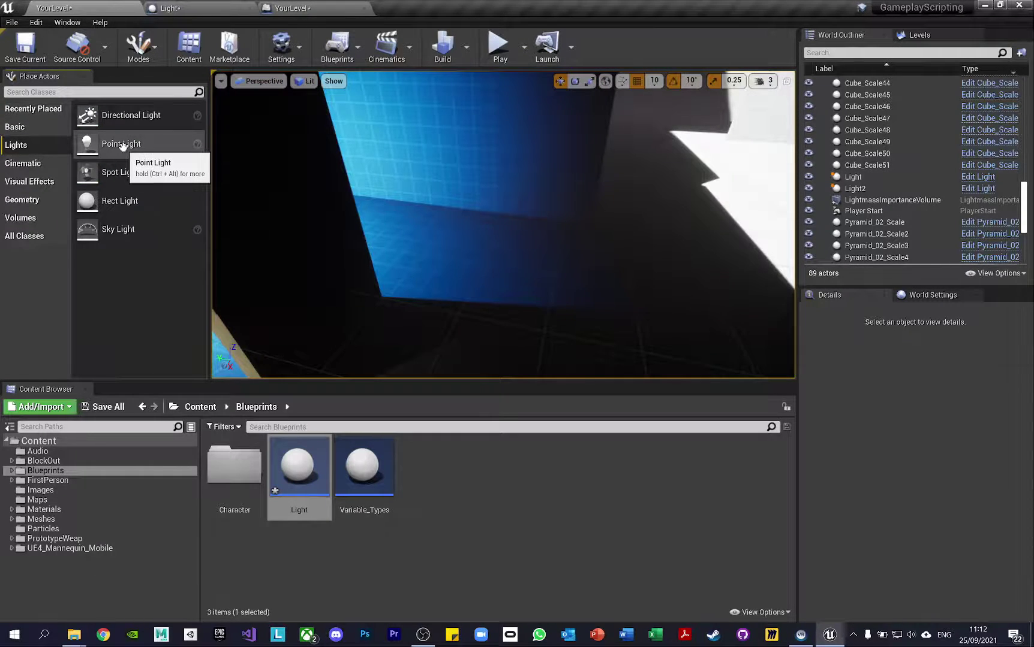
pyautogui.moveTo(116, 142); pyautogui.dragTo(508, 288)
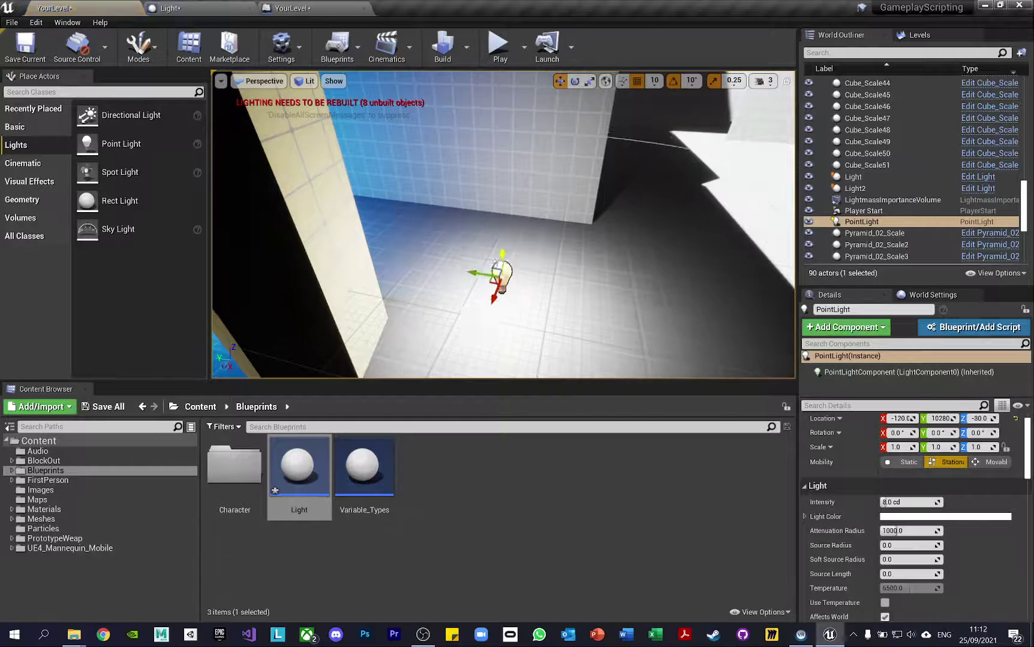
pyautogui.moveTo(609, 234); pyautogui.dragTo(597, 206, button='right')
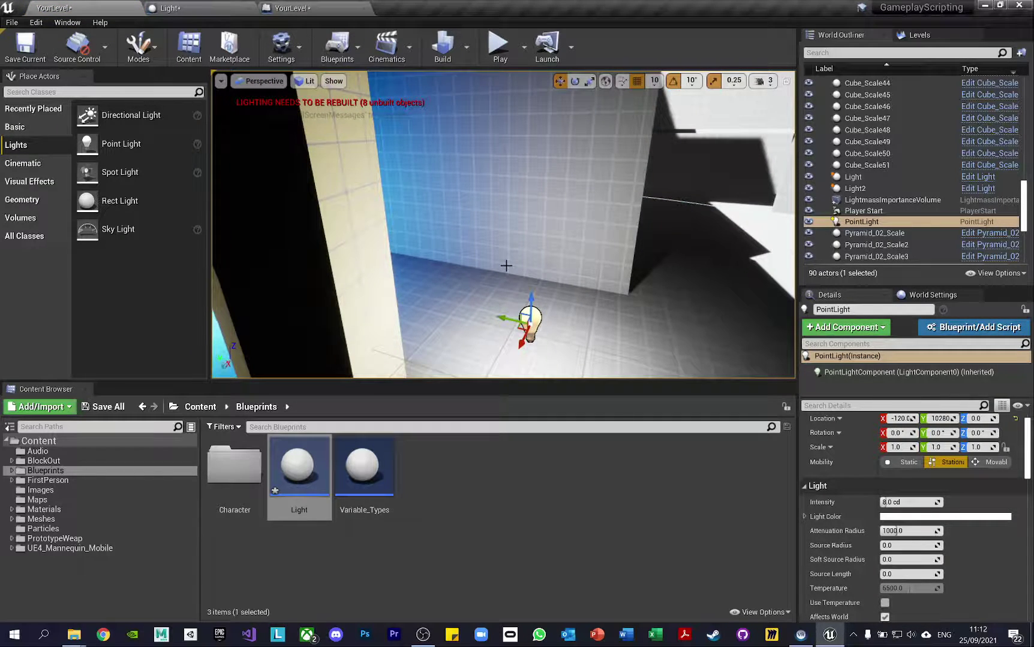
# - Create a reference to the selected PointLight in the Level Blueprint's event graph and place it below the event nodes
pyautogui.click(318, 8)
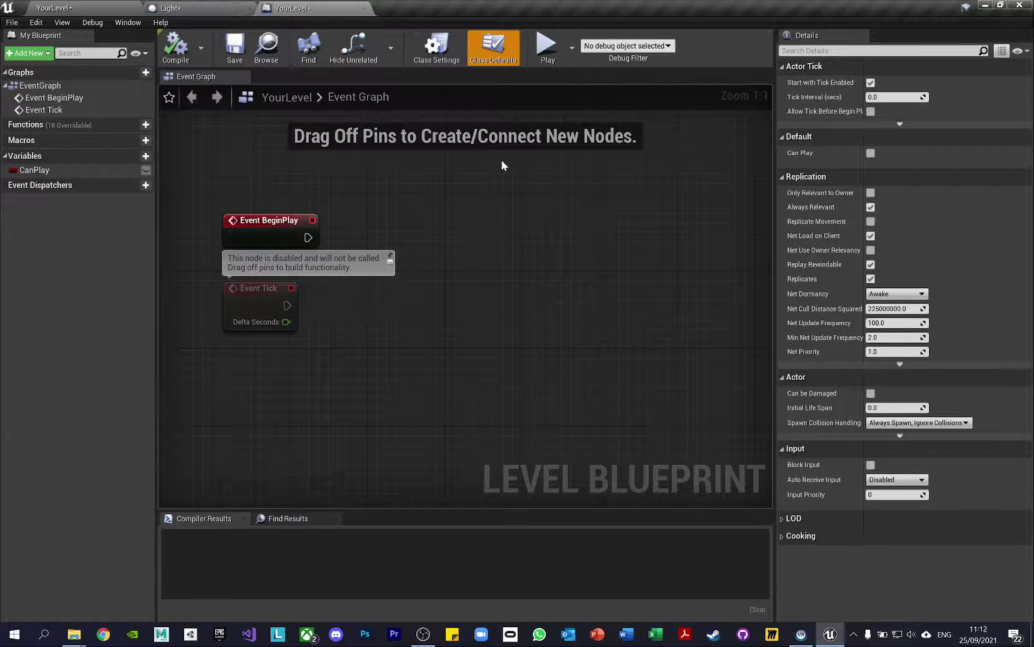
pyautogui.click(56, 7)
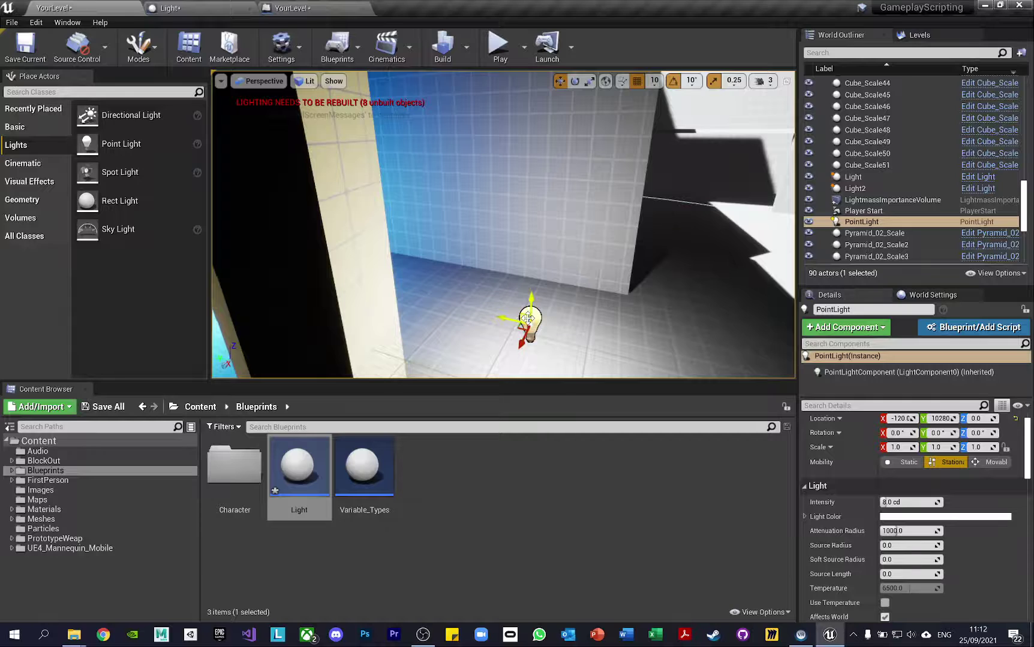
pyautogui.click(317, 8)
pyautogui.rightClick(475, 315)
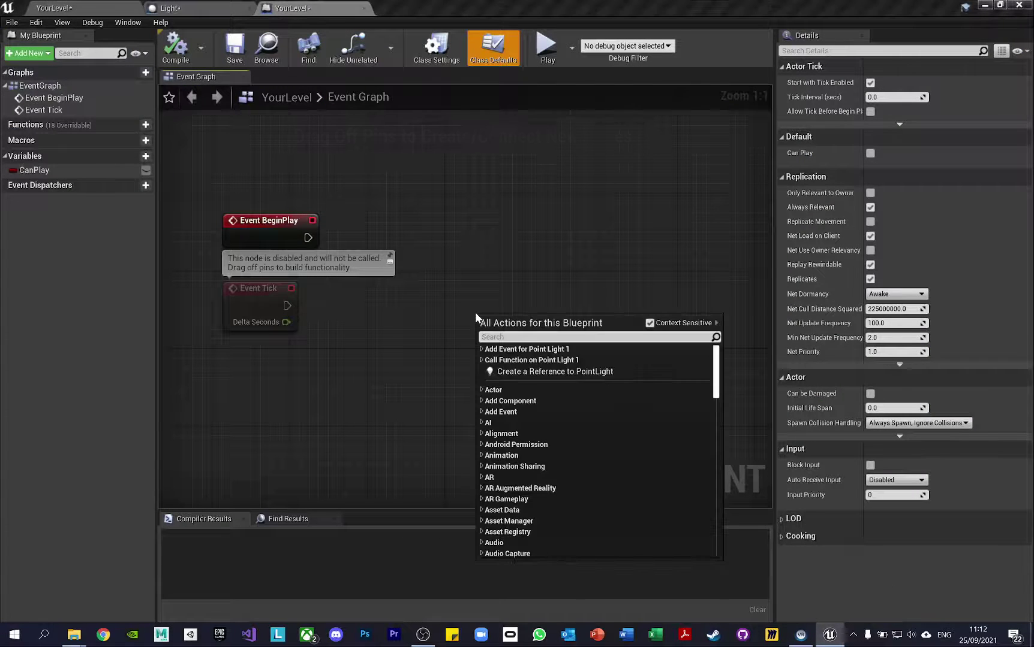
pyautogui.click(541, 372)
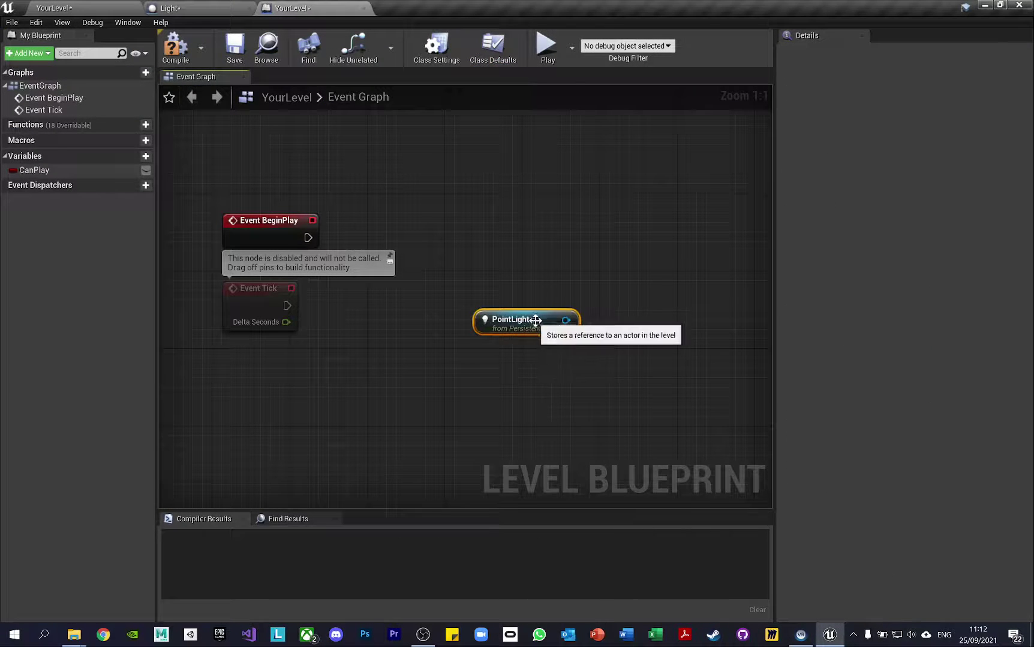
pyautogui.moveTo(535, 327)
pyautogui.mouseDown()
pyautogui.moveTo(479, 377)
pyautogui.moveTo(440, 377)
pyautogui.moveTo(468, 402)
pyautogui.mouseUp()
pyautogui.click(441, 328)
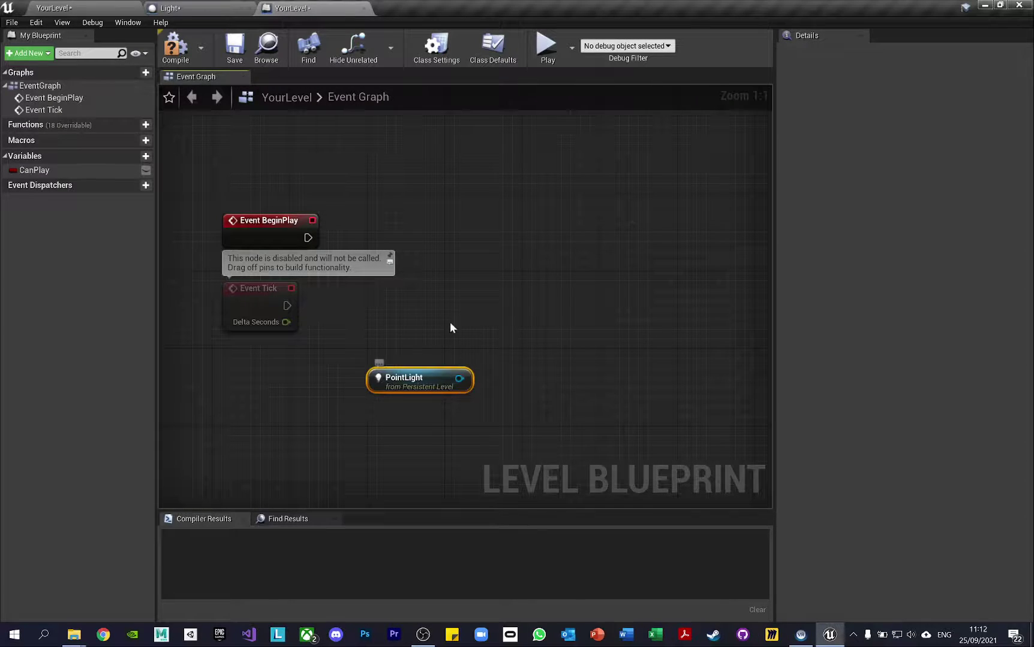
pyautogui.click(499, 284)
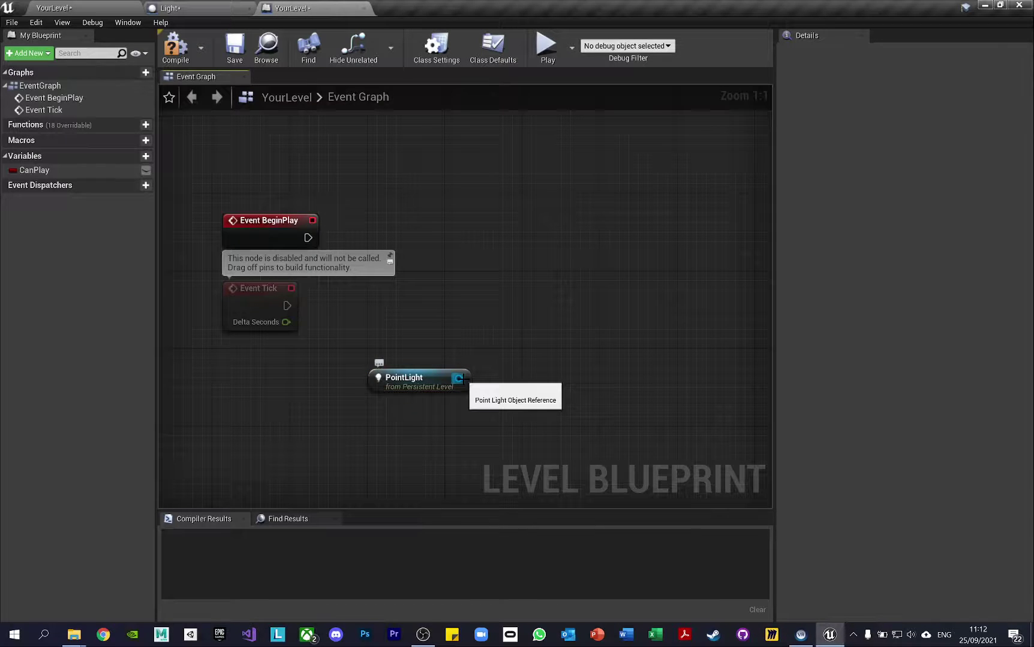
# - Add a Delay node after Event BeginPlay, align it with the event, and set its duration to 3 seconds
pyautogui.moveTo(461, 379); pyautogui.dragTo(395, 243)
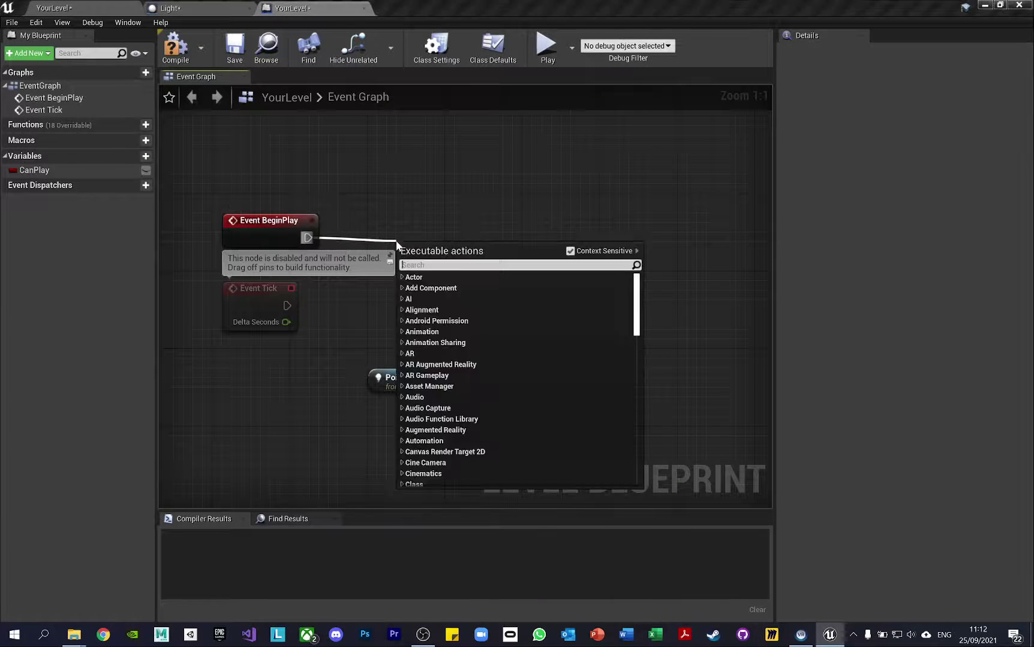
pyautogui.write('dekay')
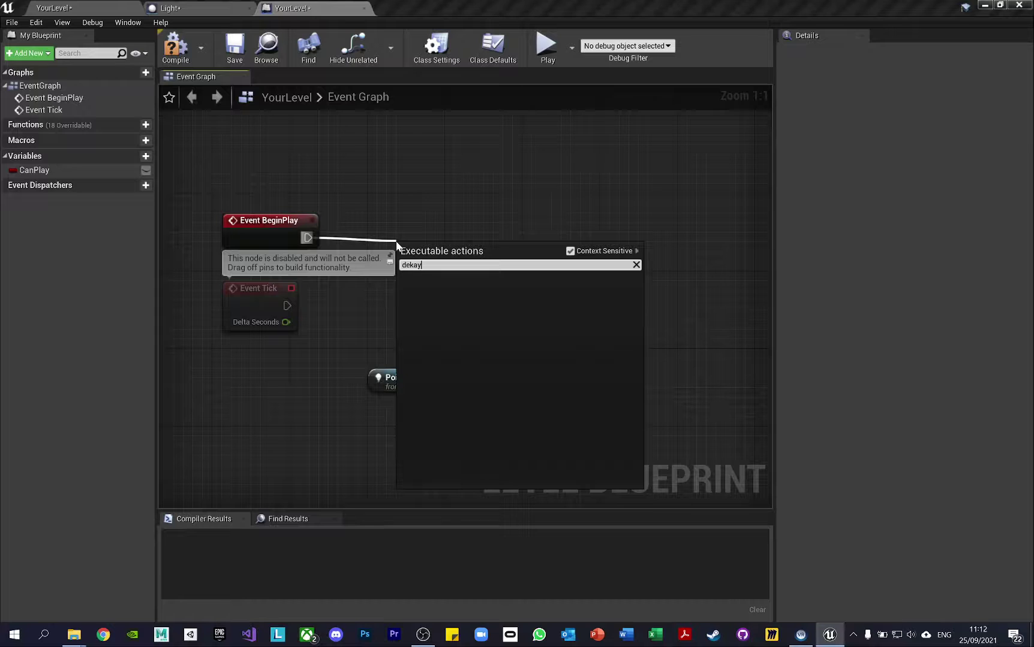
pyautogui.press('BackSpace')
pyautogui.press('BackSpace')
pyautogui.press('BackSpace')
pyautogui.write('lay')
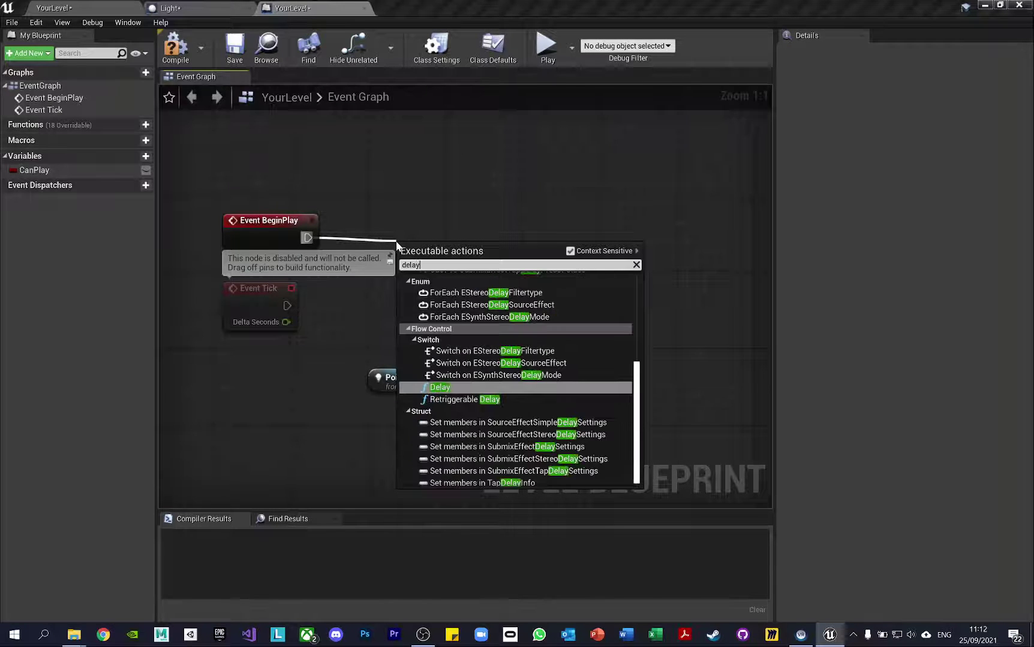
pyautogui.click(466, 387)
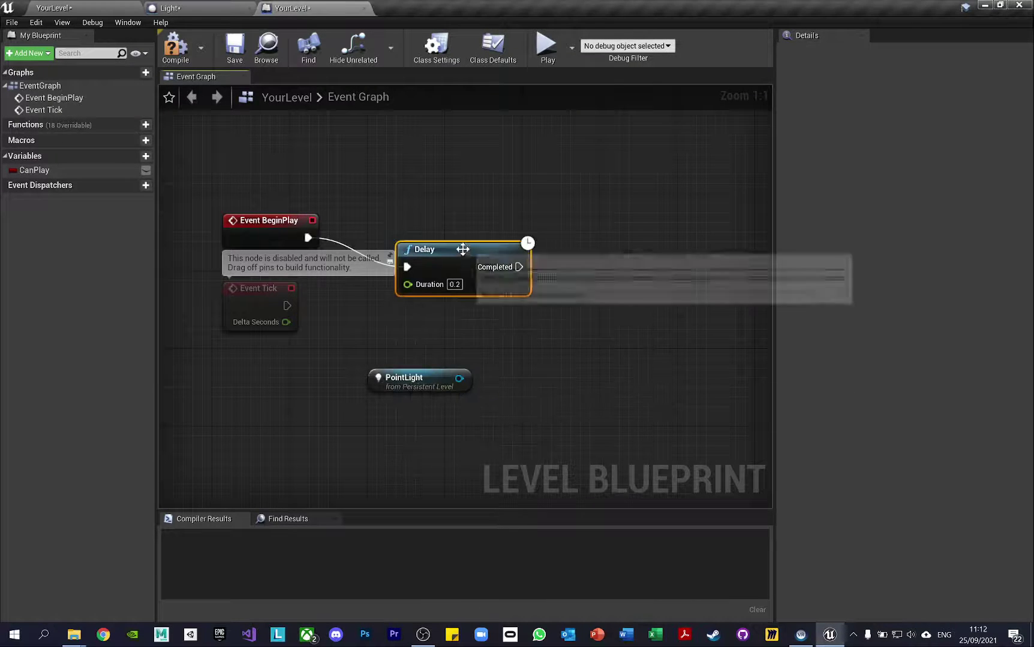
pyautogui.click(458, 258)
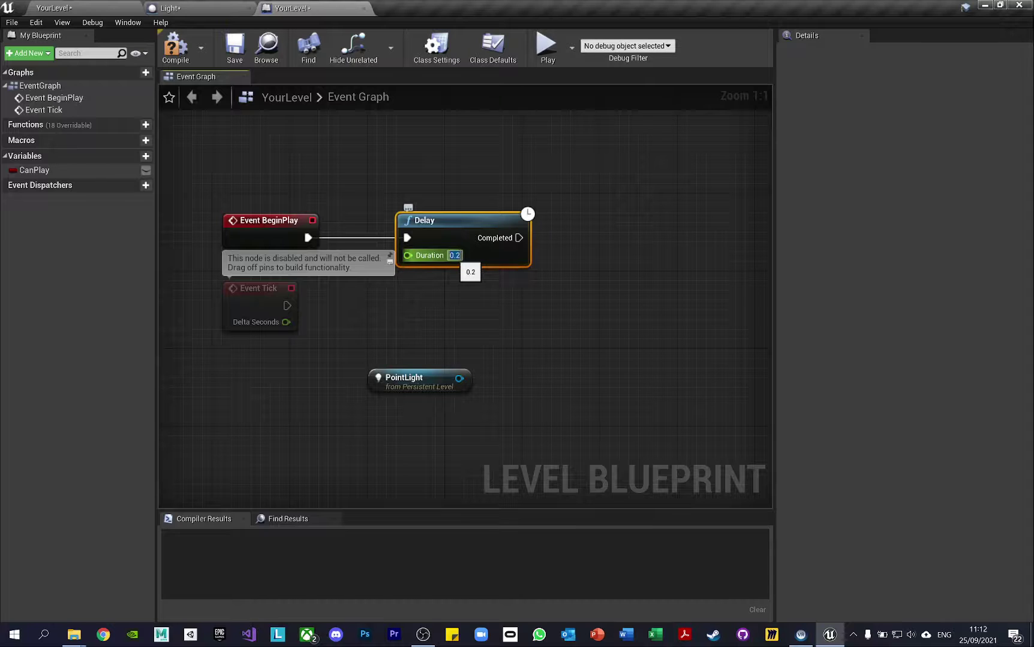
pyautogui.write('3')
pyautogui.press('Return')
# - Add a Set Intensity (LightComponent) node from the PointLight reference
pyautogui.moveTo(458, 378); pyautogui.dragTo(582, 322)
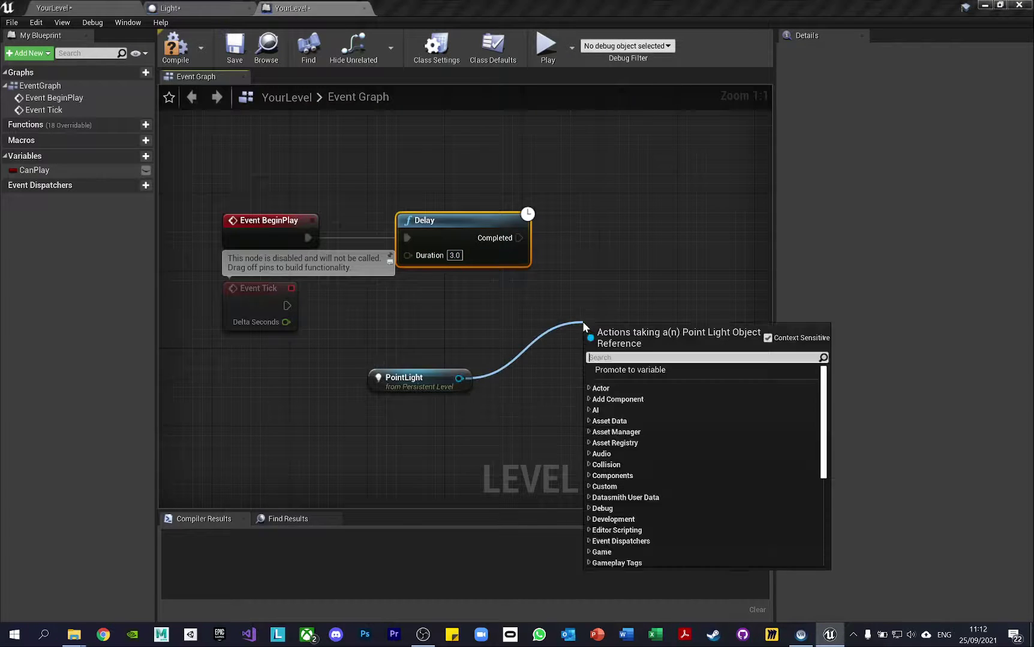
pyautogui.write('set intensi')
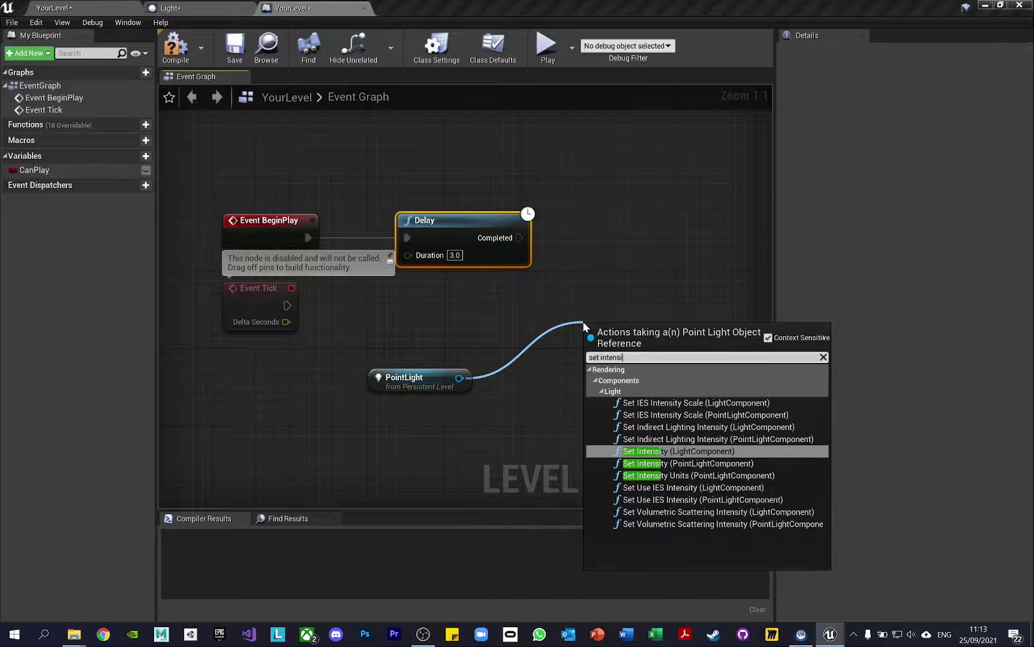
pyautogui.click(685, 452)
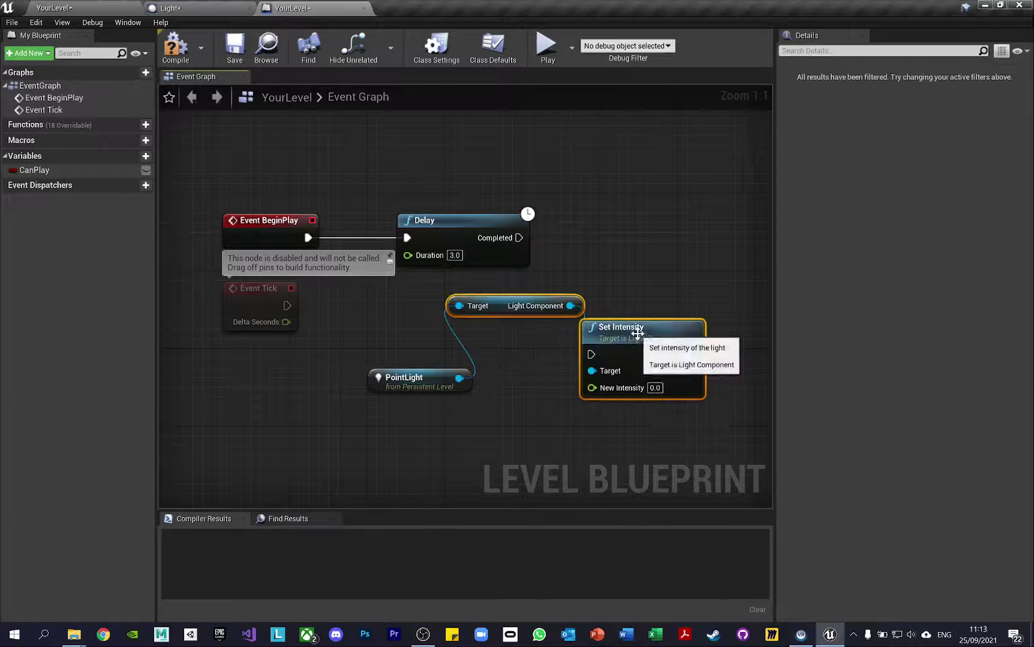
# - Arrange the PointLight, Light Component and Set Intensity nodes and connect the Delay's Completed output to Set Intensity
pyautogui.moveTo(637, 333); pyautogui.dragTo(657, 326)
pyautogui.moveTo(524, 295); pyautogui.dragTo(532, 369)
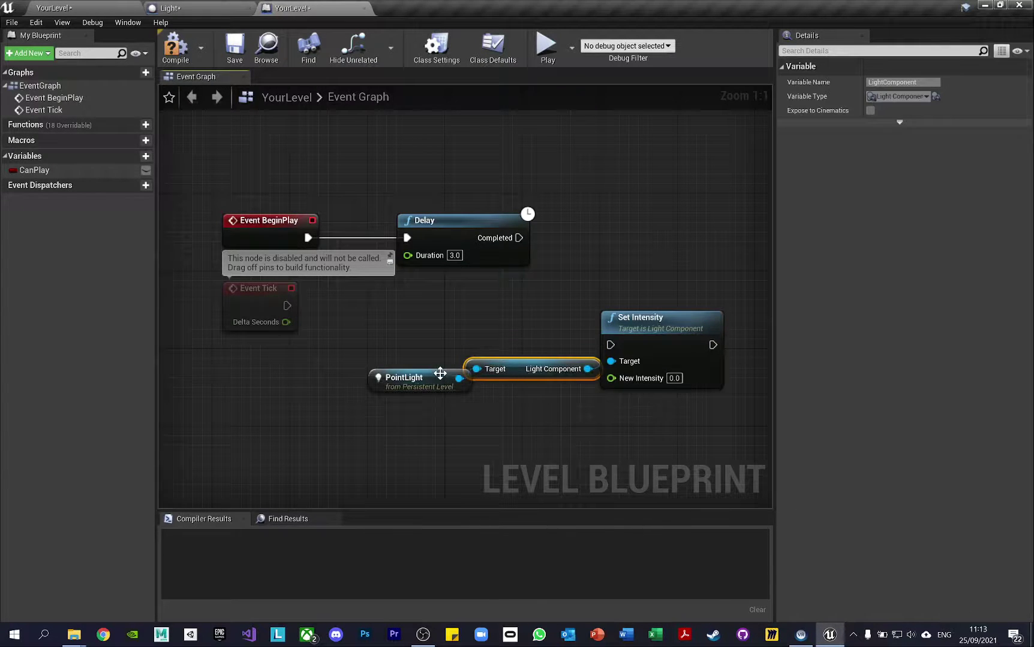
pyautogui.moveTo(440, 373); pyautogui.dragTo(312, 383)
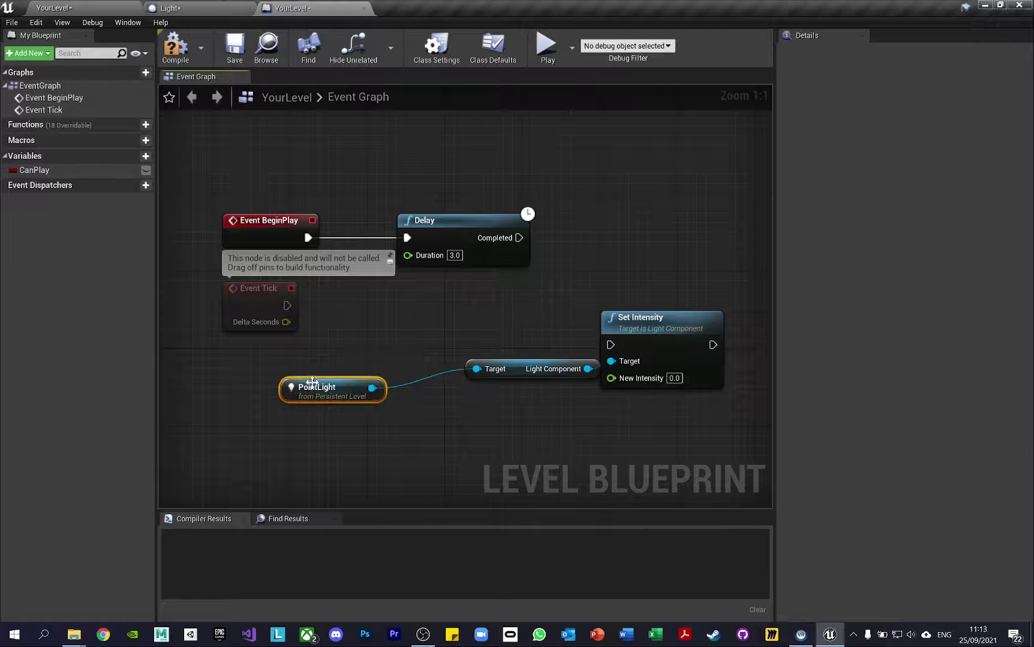
pyautogui.moveTo(518, 379); pyautogui.dragTo(488, 389)
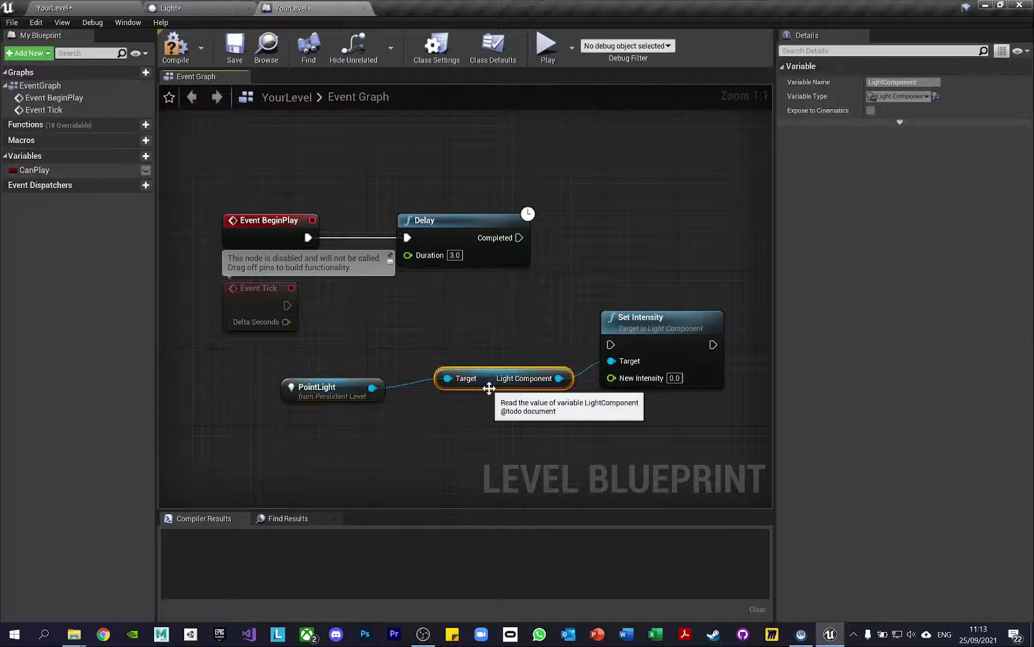
pyautogui.moveTo(663, 348); pyautogui.dragTo(644, 270)
pyautogui.moveTo(518, 238); pyautogui.dragTo(649, 239)
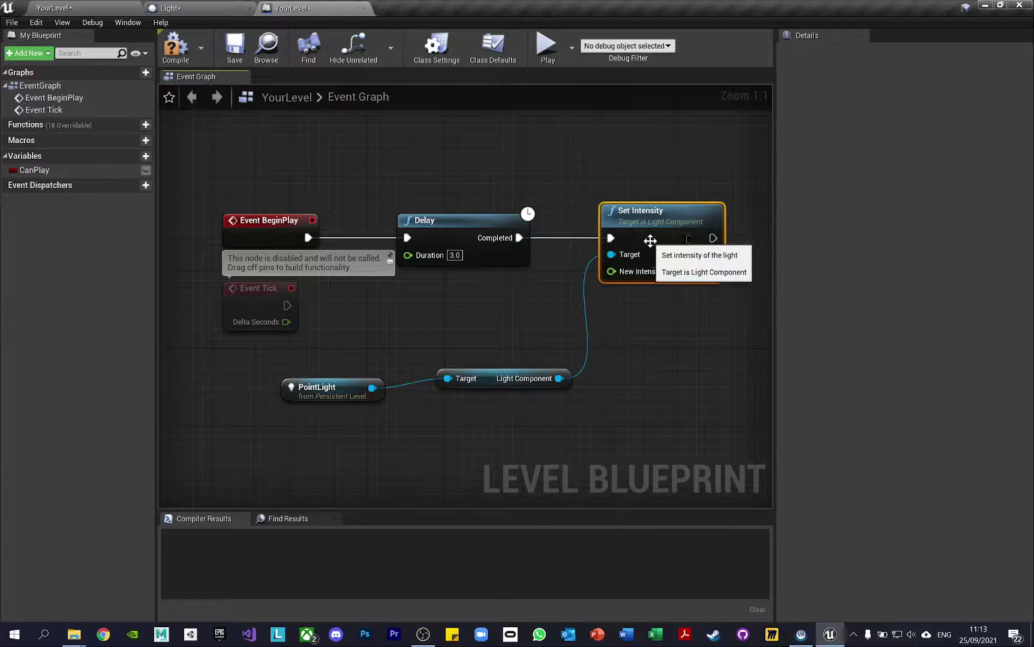
# - Compile the Level Blueprint and play the level in the viewport to test the light change
pyautogui.click(173, 48)
pyautogui.click(106, 9)
pyautogui.click(523, 47)
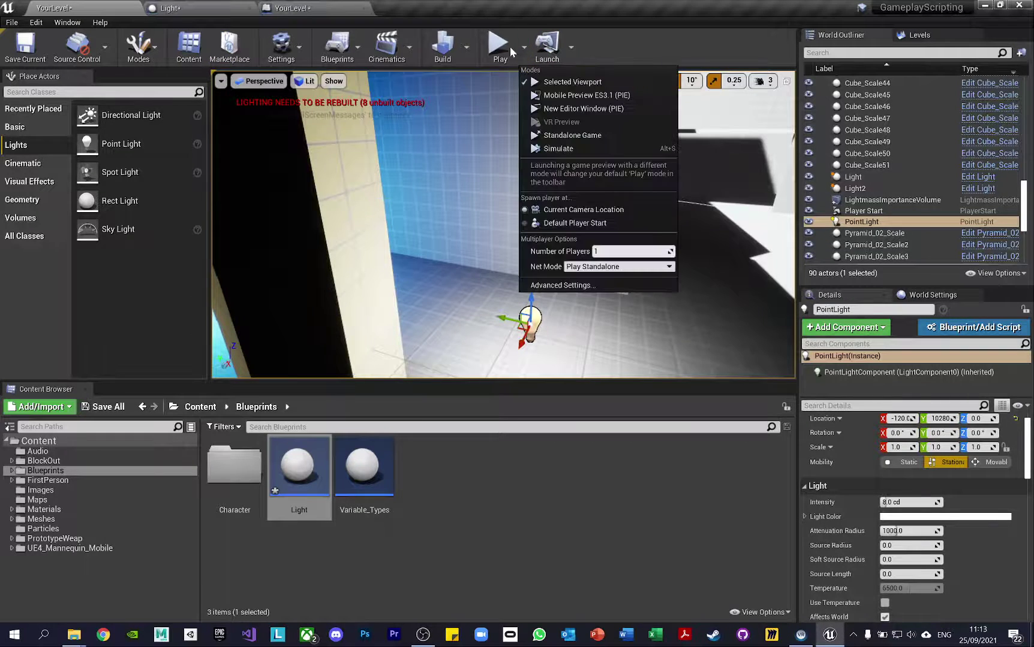
pyautogui.click(509, 46)
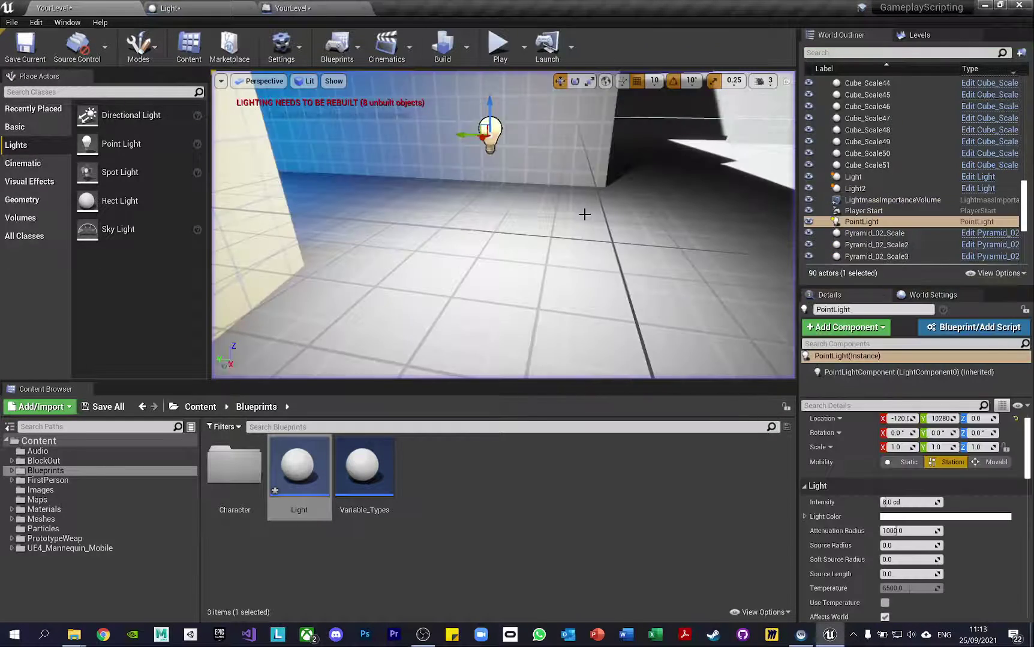
# - Stop the play test and duplicate the PointLight along the Y axis, placing the copy at about Y 9920
pyautogui.press('Escape')
pyautogui.moveTo(554, 215); pyautogui.dragTo(554, 215, button='right')
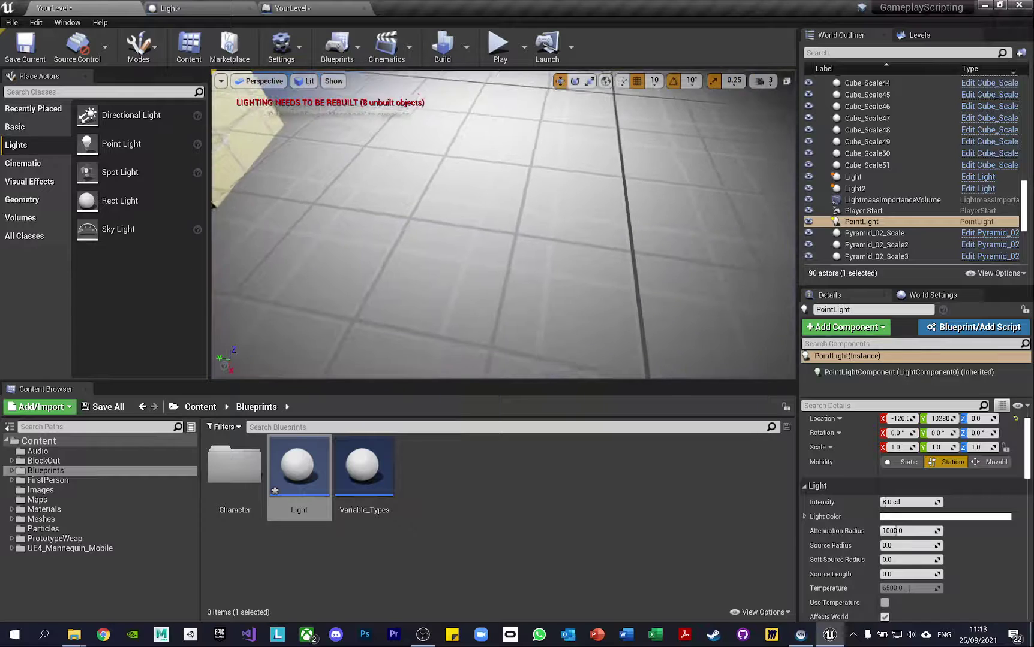
pyautogui.press('f')
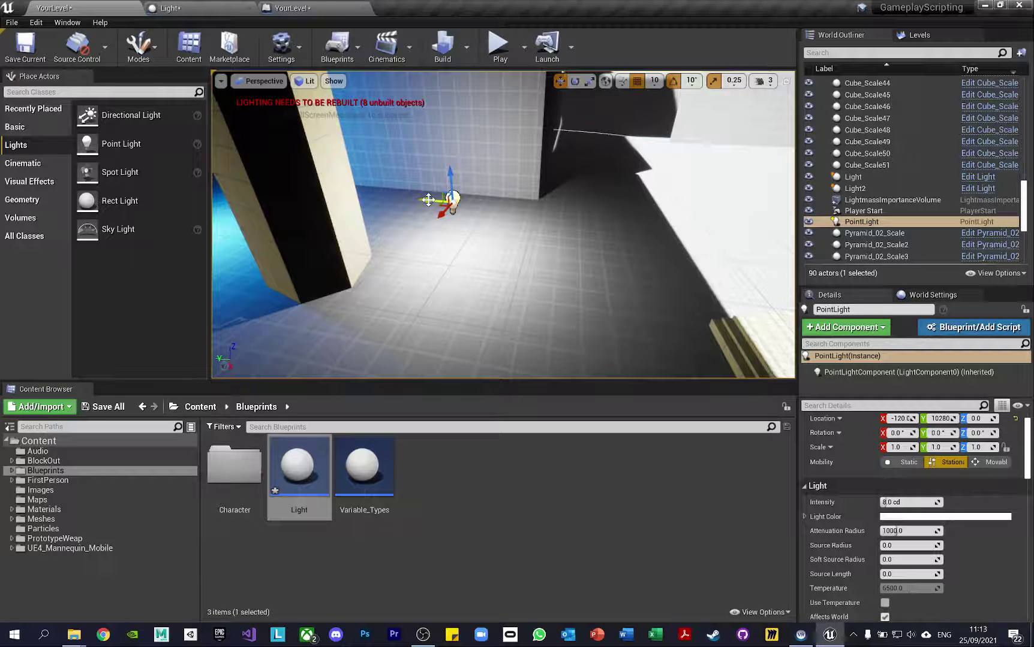
pyautogui.keyDown('alt'); pyautogui.moveTo(428, 199); pyautogui.dragTo(591, 242); pyautogui.keyUp('alt')
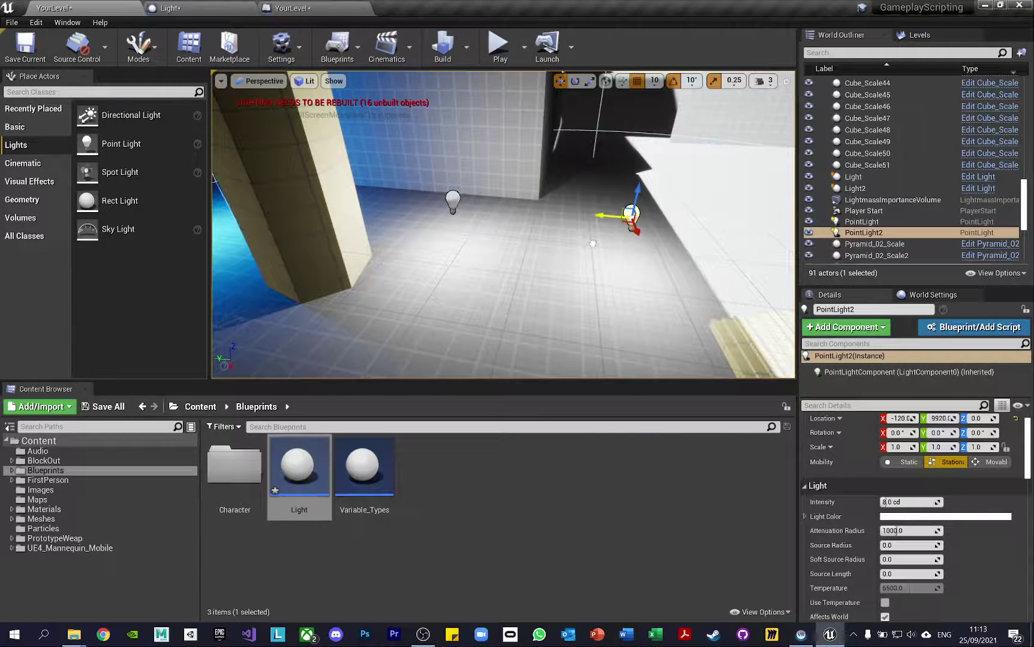
# - Add a reference to the PointLight2 actor in the Level Blueprint's event graph and place it below the existing Set Intensity node
pyautogui.click(337, 45)
pyautogui.click(384, 123)
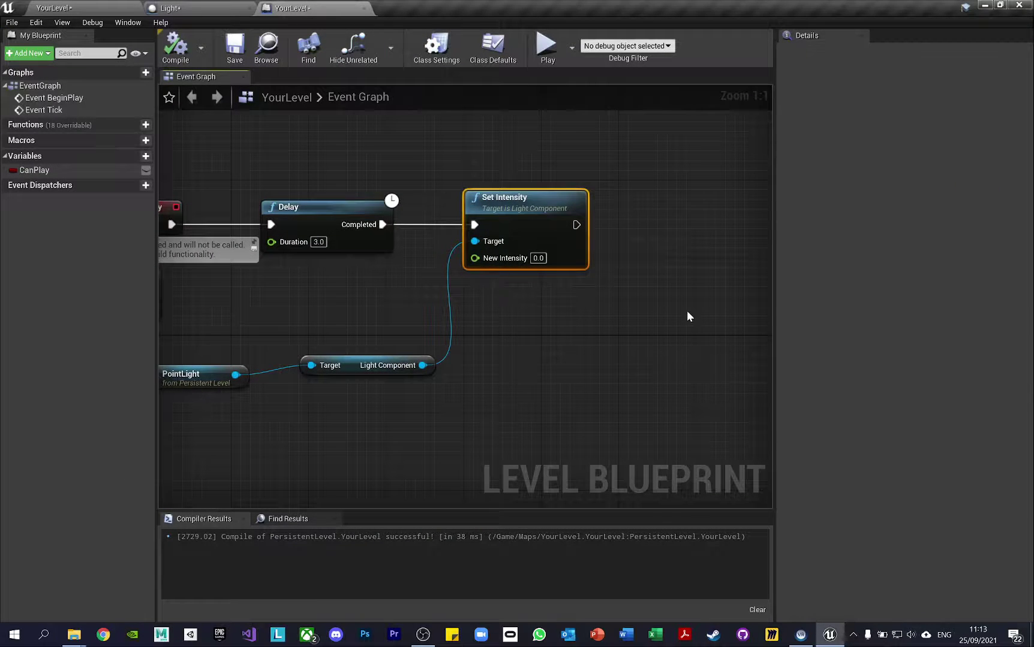
pyautogui.rightClick(686, 311)
pyautogui.click(727, 370)
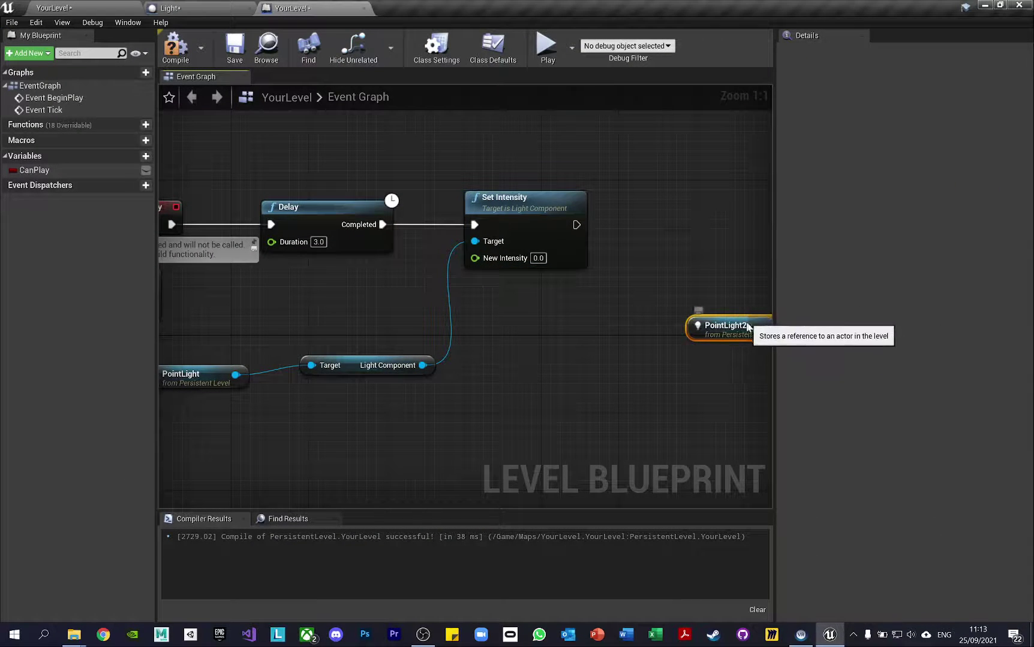
pyautogui.moveTo(747, 327); pyautogui.dragTo(597, 363)
# - Add a Set Intensity (LightComponent) node from the PointLight2 reference
pyautogui.moveTo(706, 302); pyautogui.dragTo(593, 317, button='right')
pyautogui.moveTo(515, 382); pyautogui.dragTo(577, 259)
pyautogui.write('set inte')
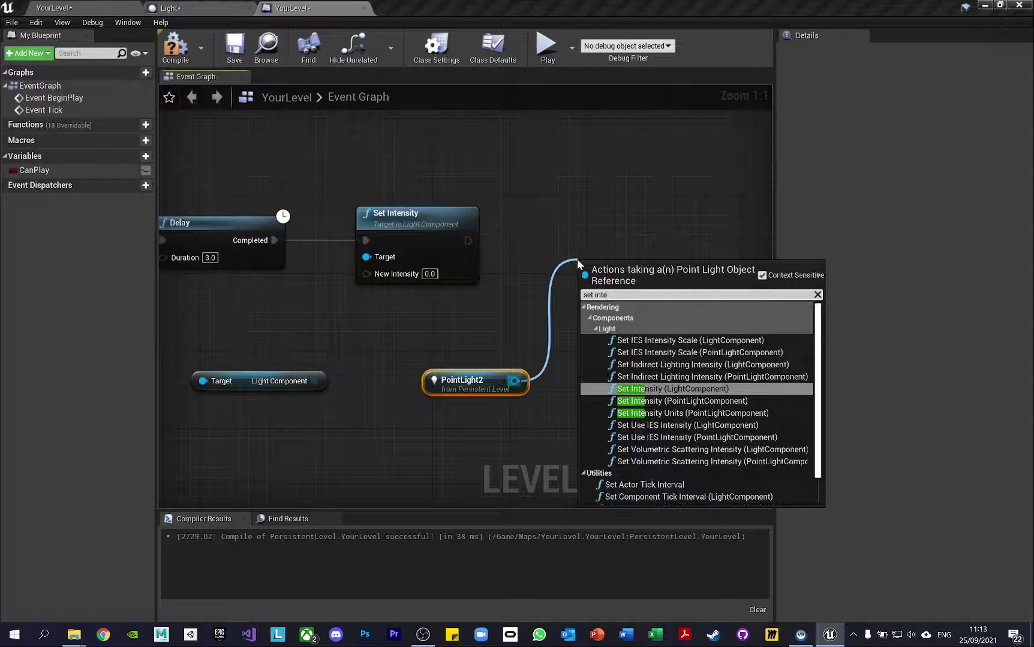
pyautogui.click(677, 388)
pyautogui.click(664, 238)
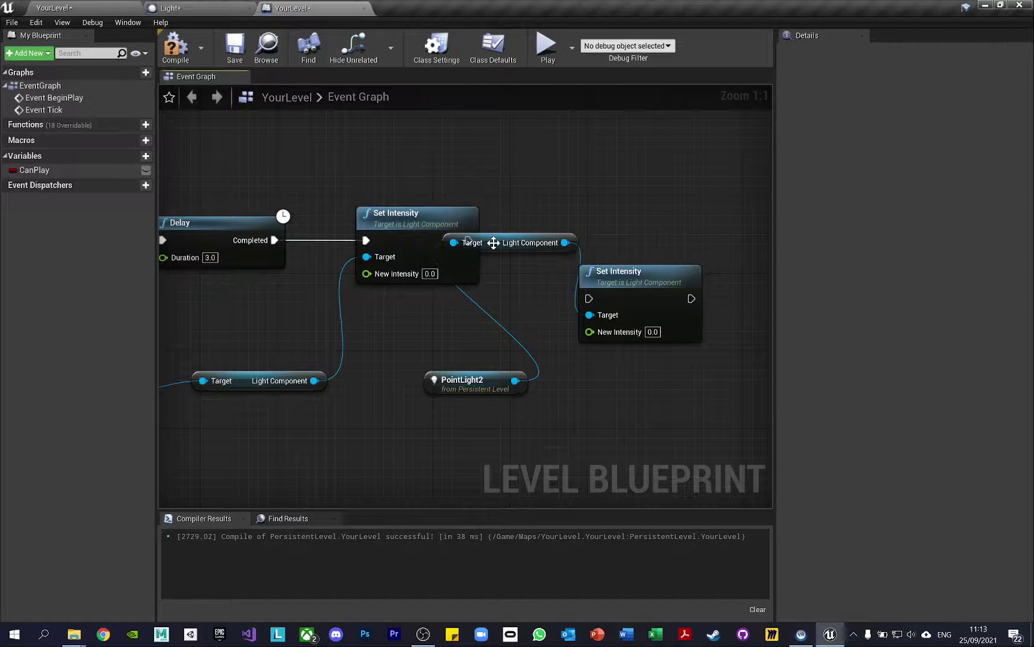
# - Move PointLight2's Light Component node beside its reference and connect the first Set Intensity's execution output to the second Set Intensity
pyautogui.moveTo(493, 242); pyautogui.dragTo(590, 410)
pyautogui.moveTo(628, 281); pyautogui.dragTo(627, 214)
pyautogui.moveTo(468, 240); pyautogui.dragTo(588, 231)
pyautogui.moveTo(654, 209); pyautogui.dragTo(663, 228)
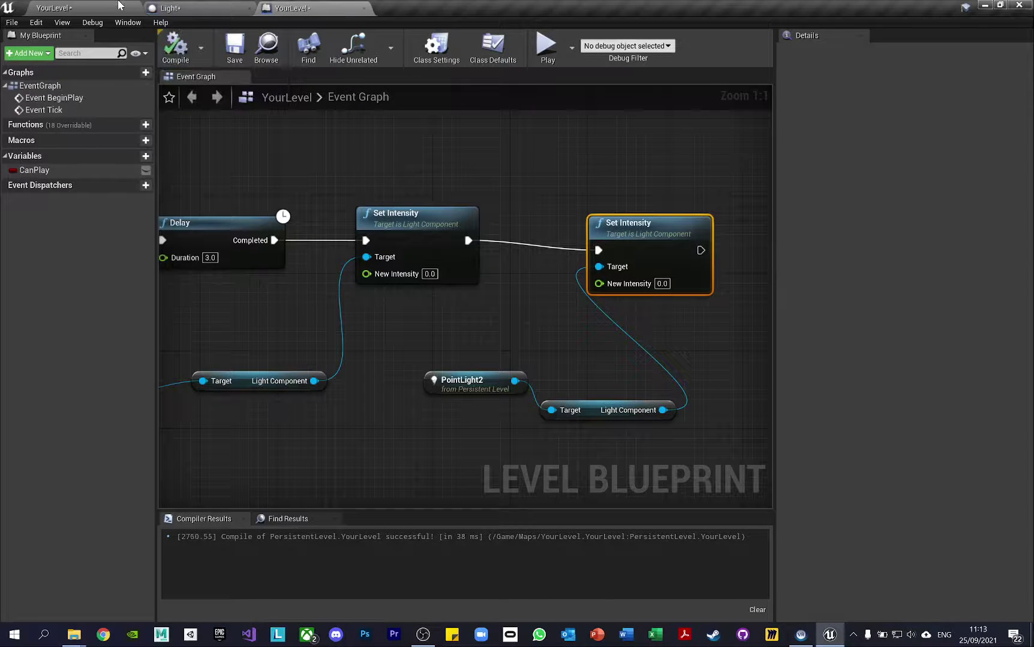
# - Play the level in the viewport to test both point lights, and stop the session
pyautogui.click(545, 45)
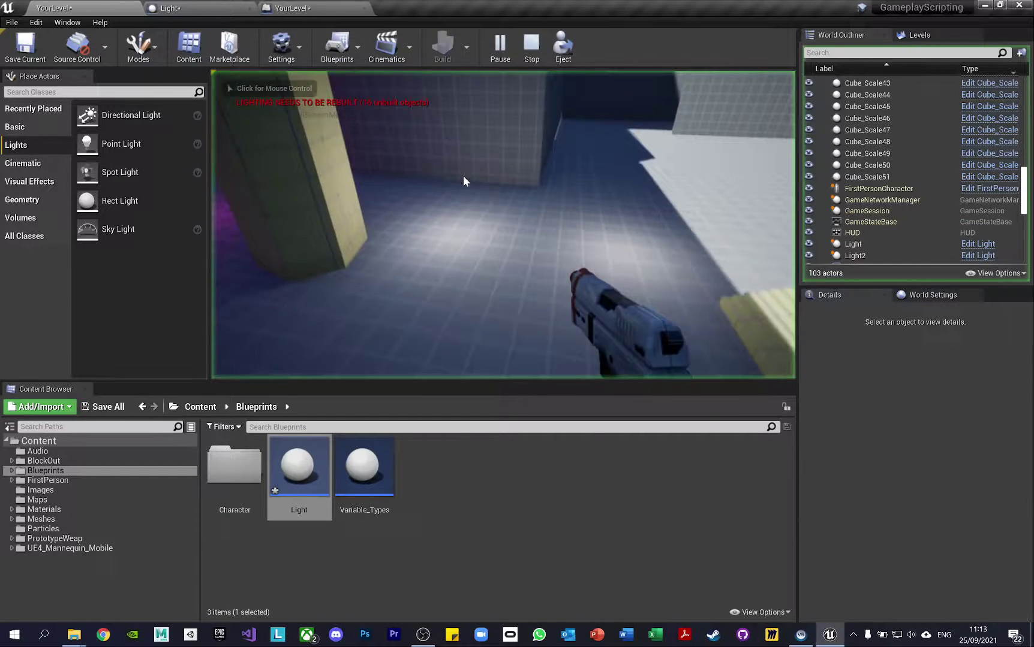
pyautogui.click(465, 181)
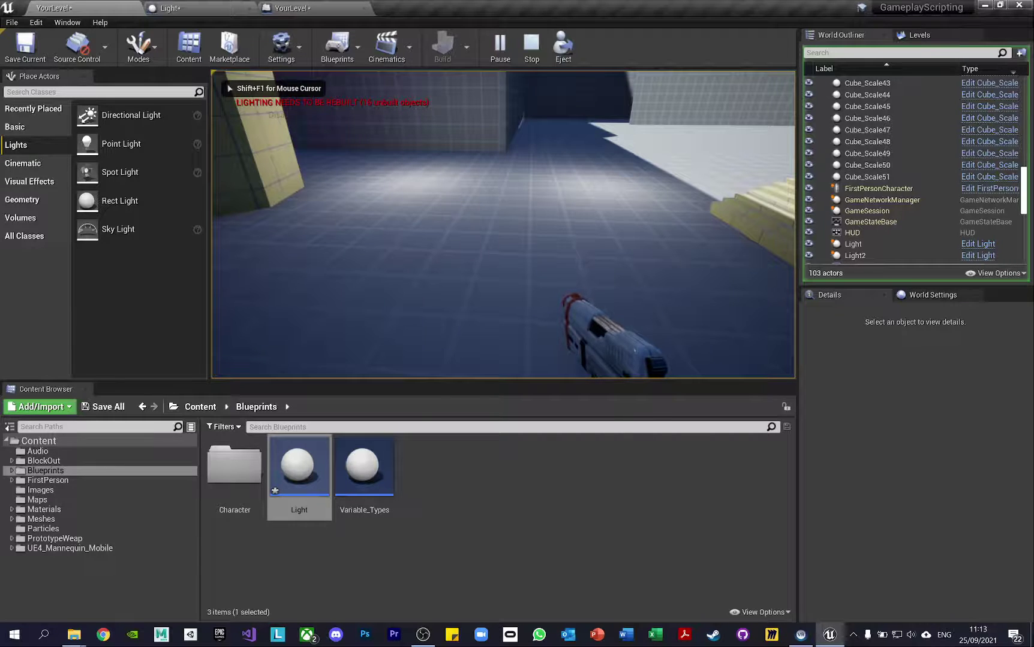
pyautogui.press('Escape')
# - Align the second Set Intensity node with the first and arrange the PointLight2 and Light Component nodes beneath it
pyautogui.click(321, 6)
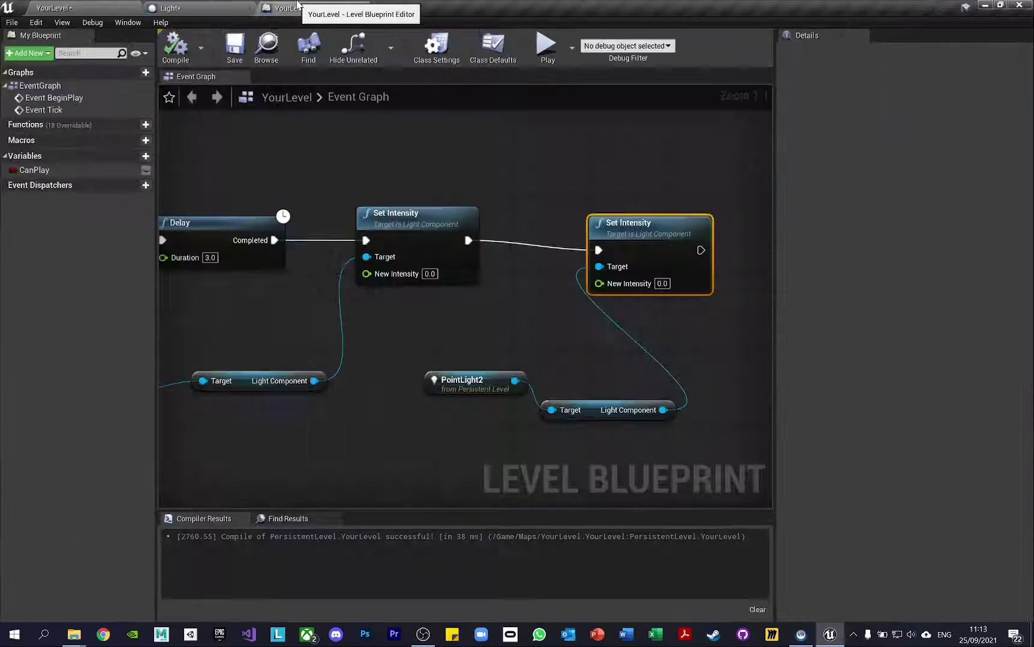
pyautogui.moveTo(628, 222); pyautogui.dragTo(619, 212)
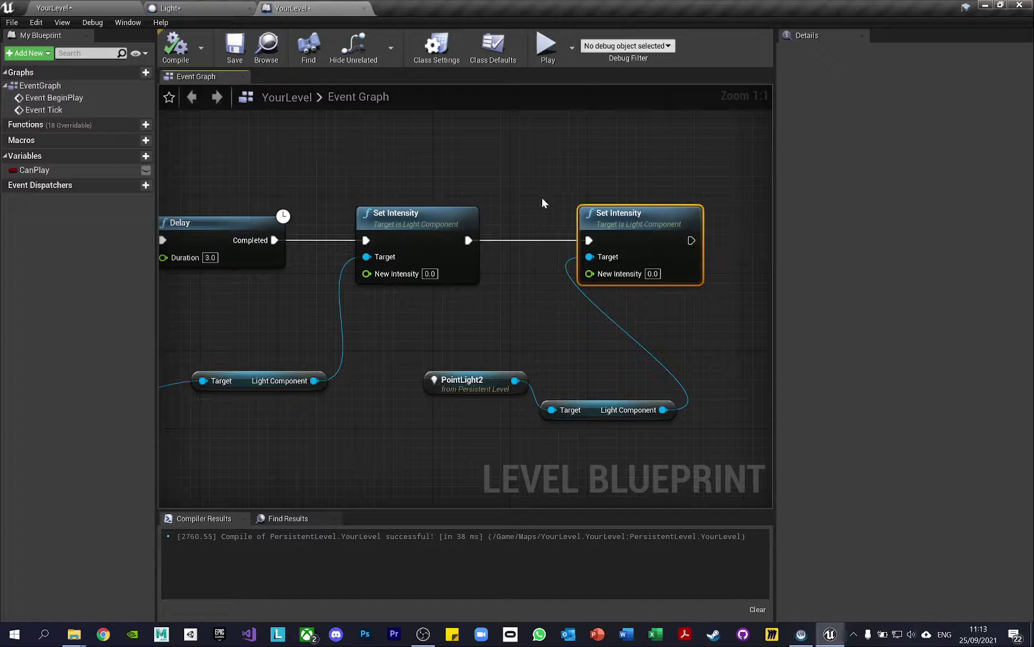
pyautogui.moveTo(504, 193); pyautogui.dragTo(556, 190, button='right')
pyautogui.moveTo(527, 384); pyautogui.dragTo(507, 415)
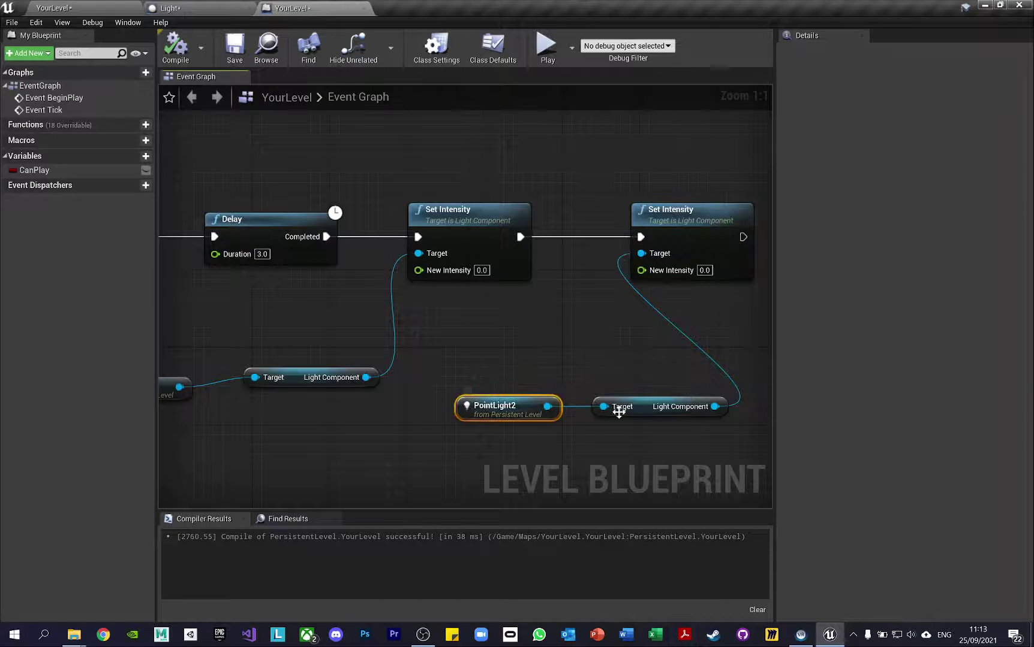
pyautogui.moveTo(648, 414); pyautogui.dragTo(647, 335)
pyautogui.moveTo(535, 410); pyautogui.dragTo(545, 342)
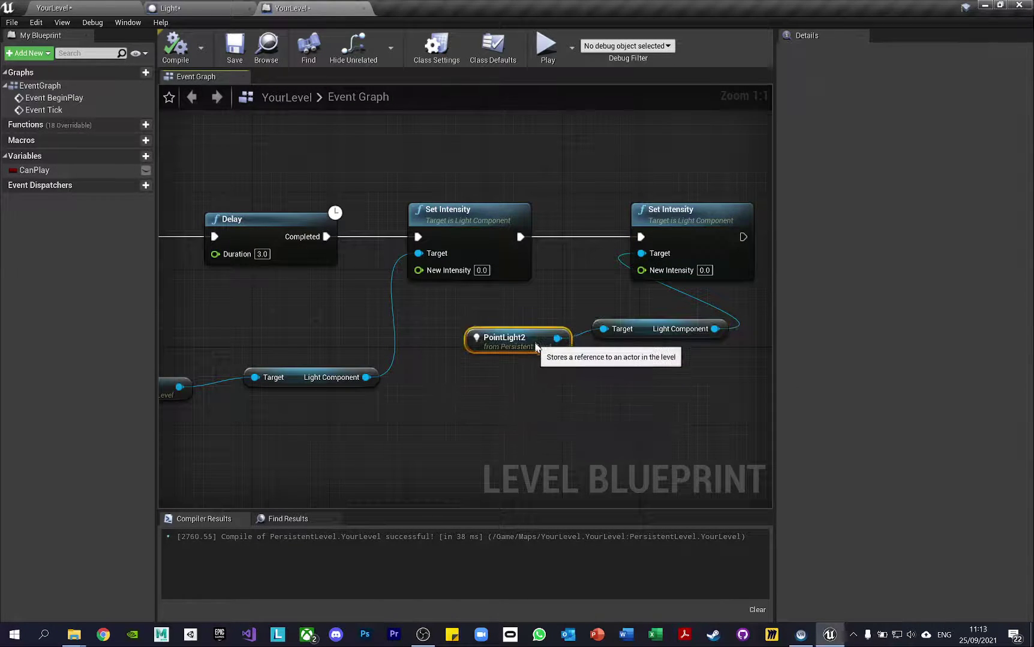
# - Delete the Delay, Set Intensity, Light Component and point light reference nodes from the Level Blueprint and compile it
pyautogui.scroll(-1, 429, 317)
pyautogui.moveTo(429, 317); pyautogui.dragTo(533, 320, button='right')
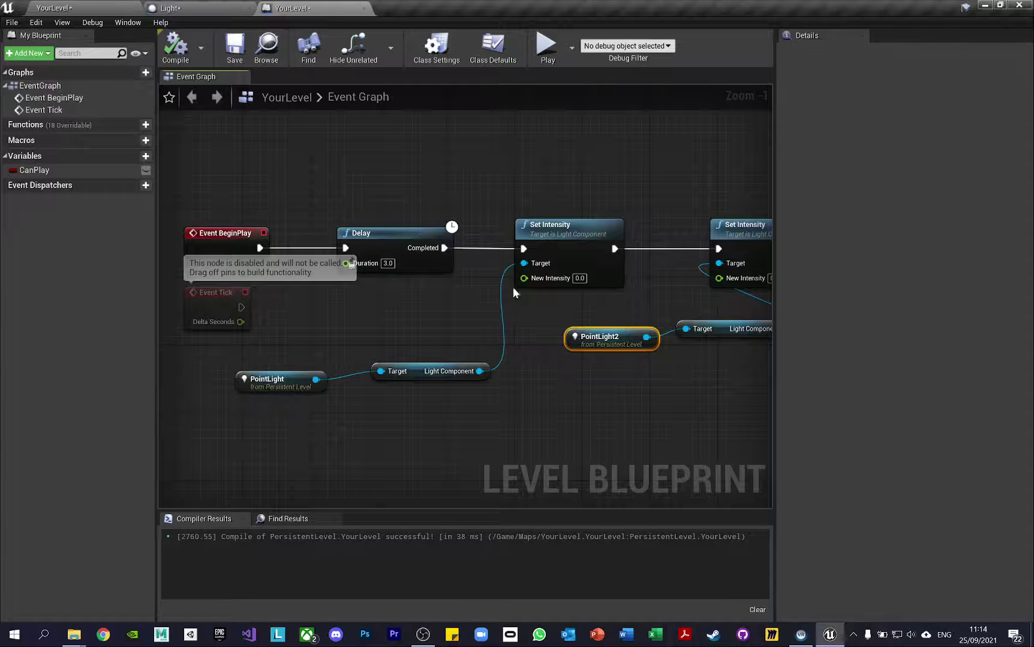
pyautogui.scroll(-3, 513, 287)
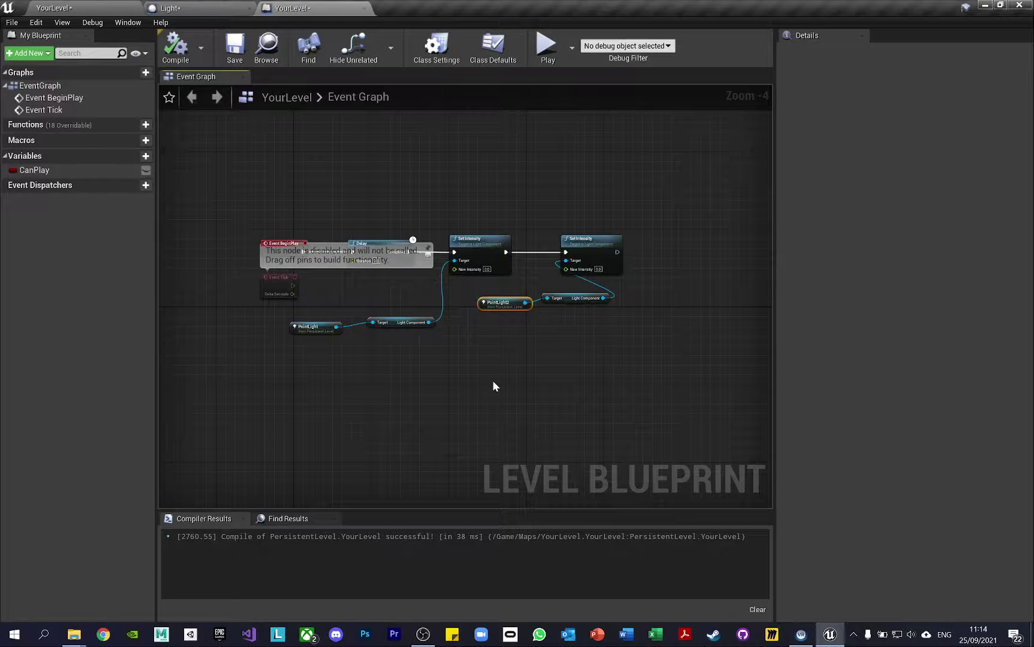
pyautogui.moveTo(599, 341); pyautogui.dragTo(574, 364, button='right')
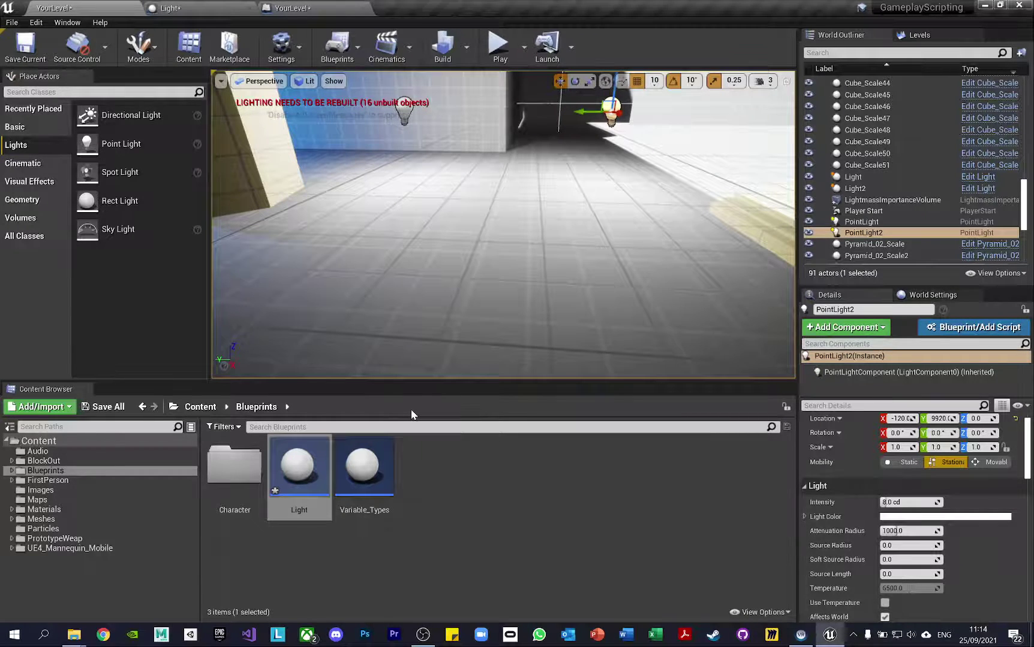
pyautogui.click(303, 8)
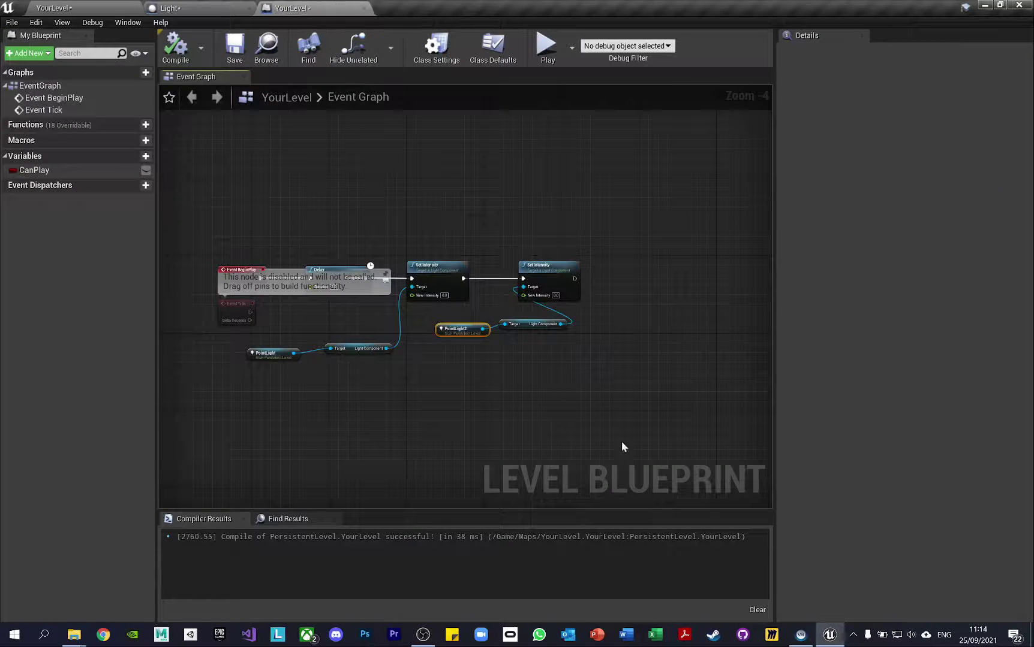
pyautogui.moveTo(650, 468); pyautogui.dragTo(295, 211)
pyautogui.press('Delete')
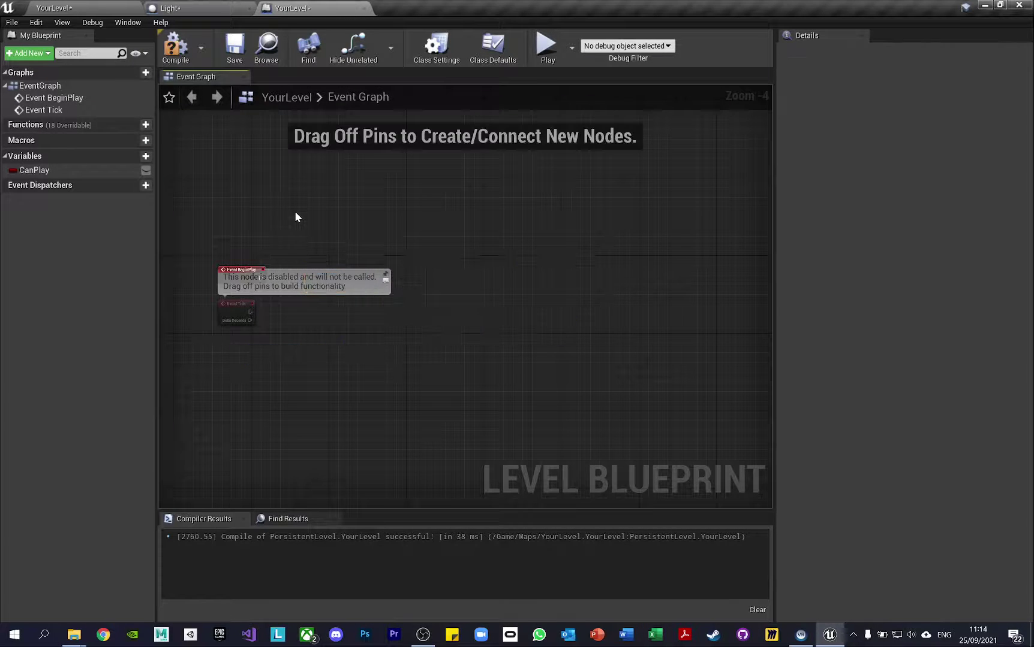
pyautogui.click(184, 52)
# - Compile and save the Light blueprint, and save the Level Blueprint
pyautogui.click(170, 8)
pyautogui.click(176, 46)
pyautogui.click(234, 51)
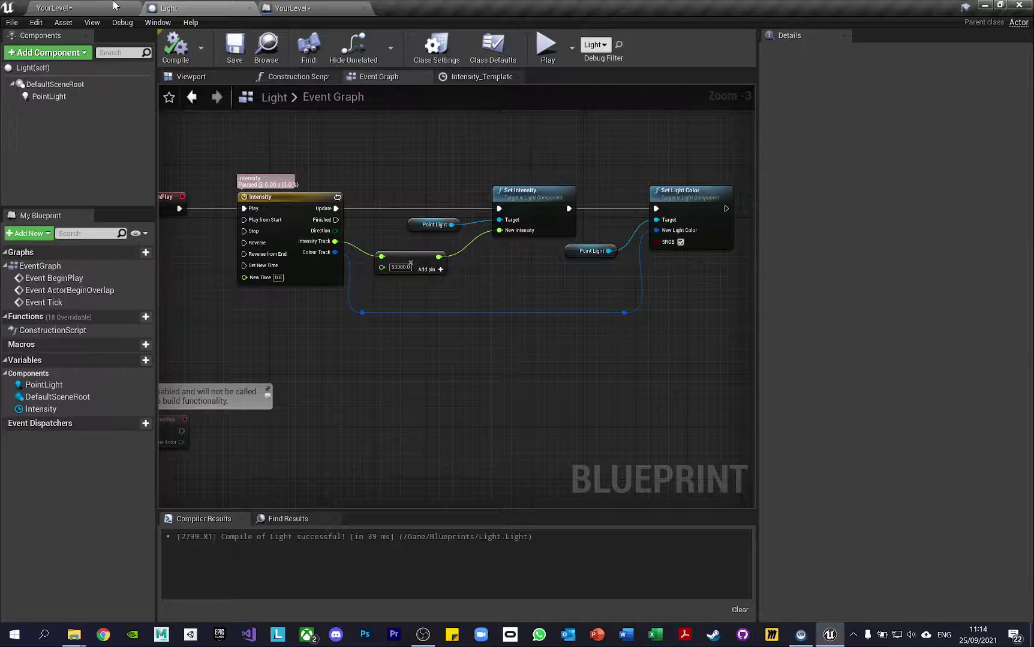
pyautogui.click(282, 8)
# - Delete the PointLight2 and PointLight actors from the level
pyautogui.click(52, 8)
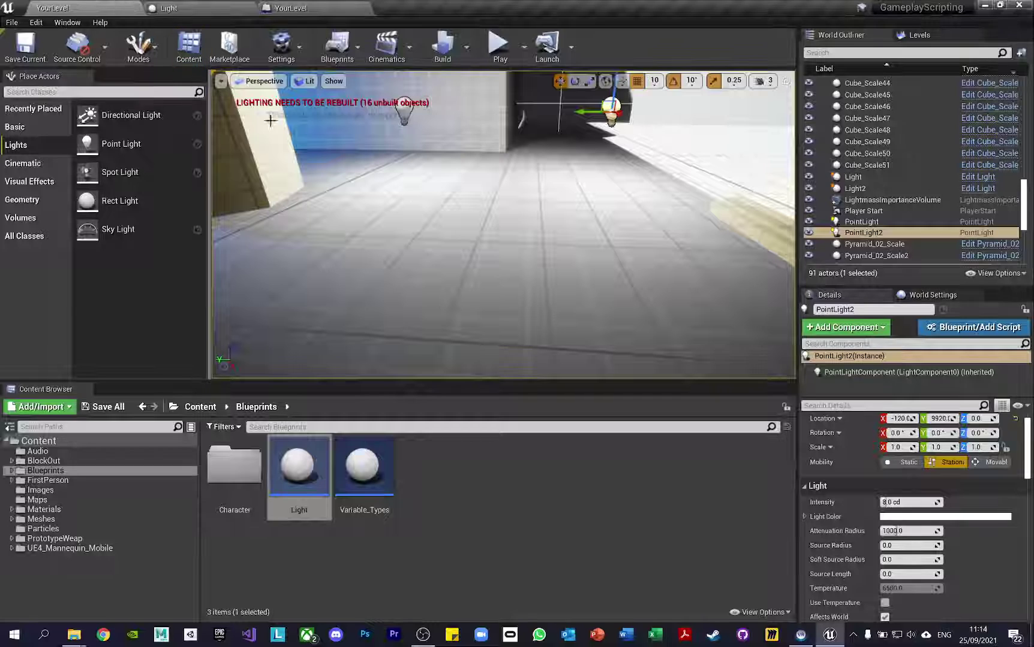
pyautogui.moveTo(561, 200); pyautogui.dragTo(561, 195, button='right')
pyautogui.press('Delete')
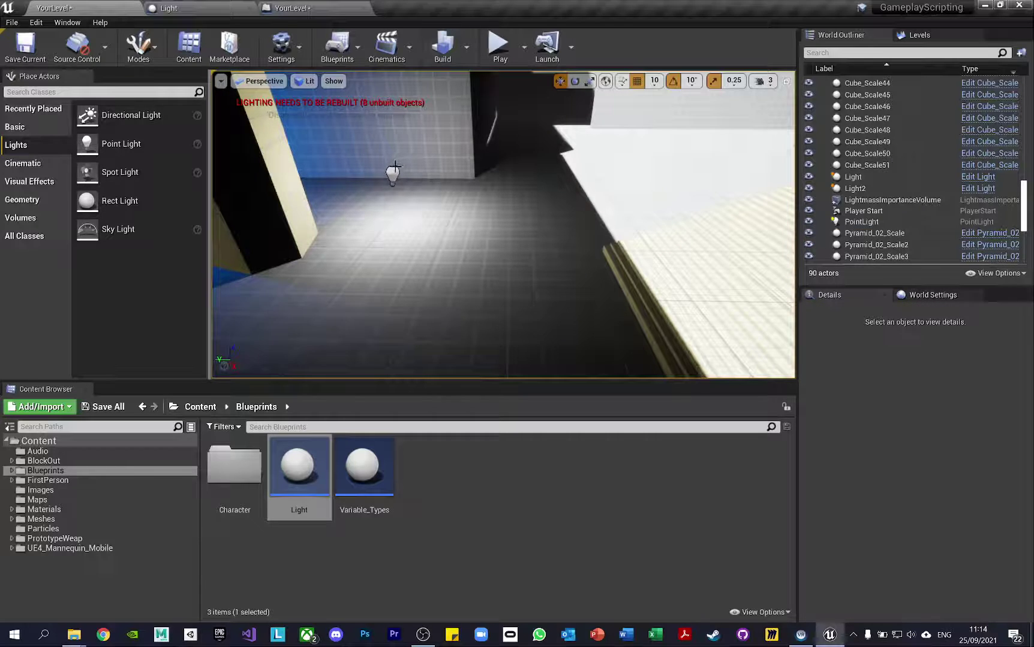
pyautogui.click(394, 168)
pyautogui.press('Delete')
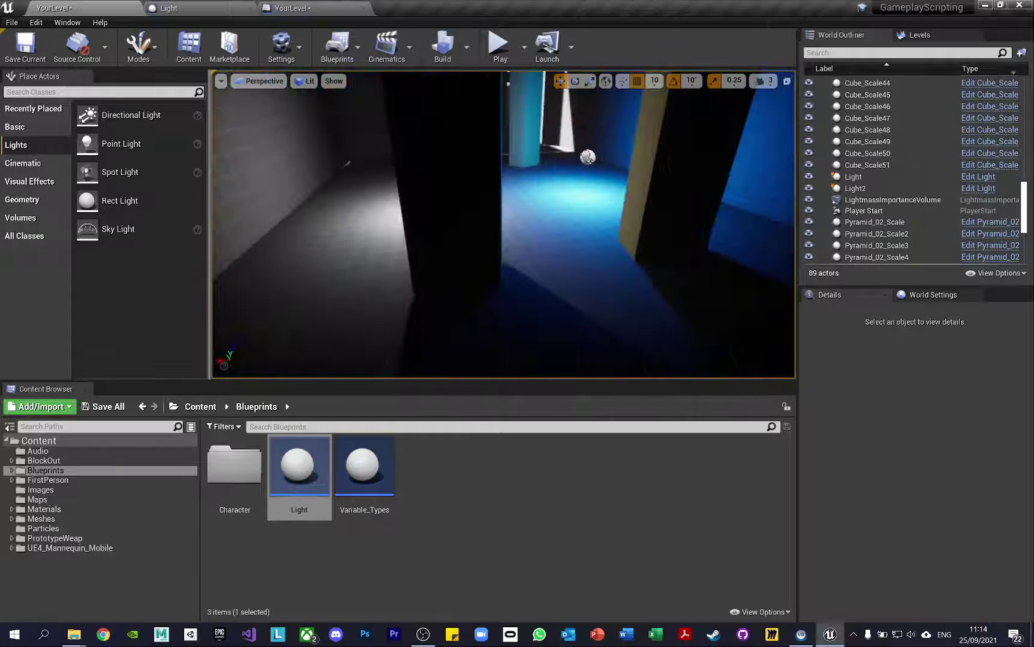